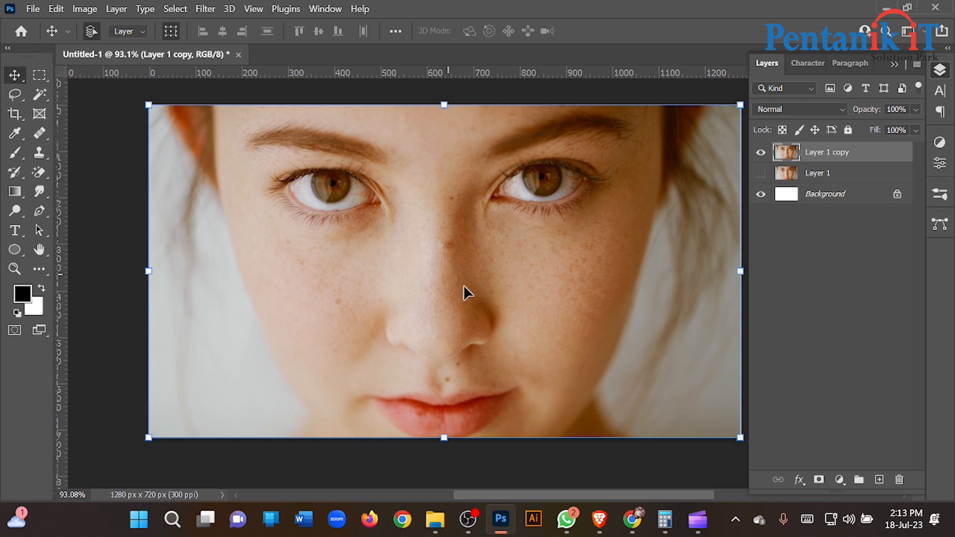
- Remove the blemishes across the image-left cheek with the Spot Healing Brush, enlarging the brush to 92 px
click(761, 172)
click(40, 153)
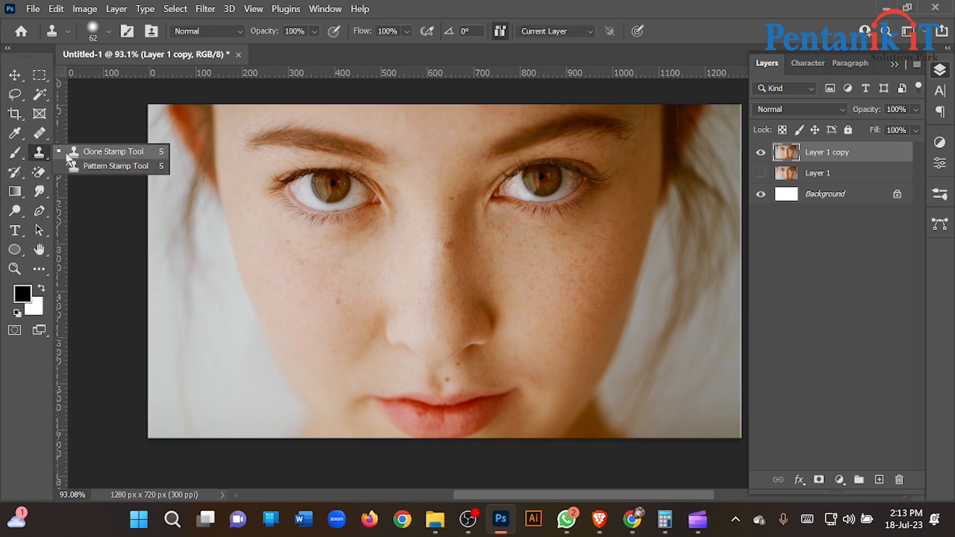
click(42, 133)
right_click(50, 131)
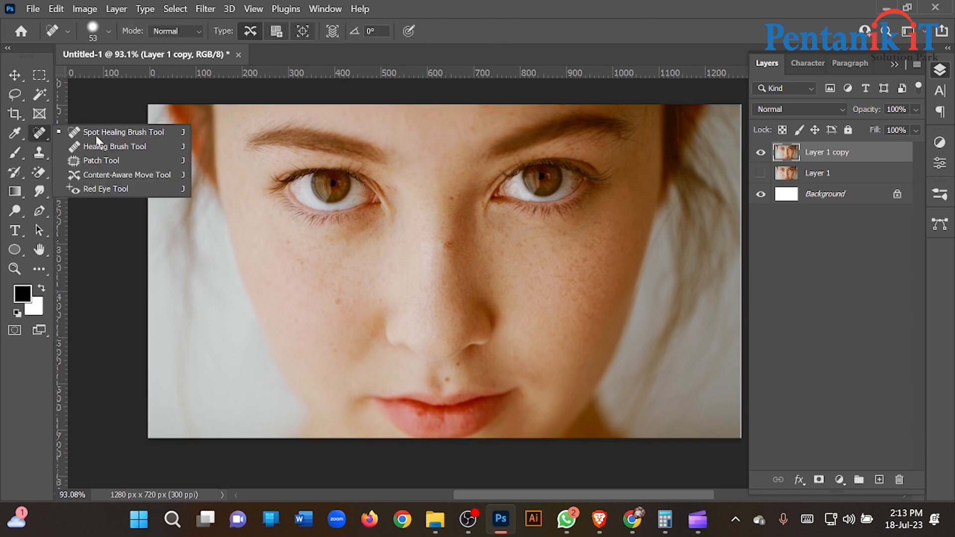
click(117, 137)
click(338, 299)
scroll(312, 324, up, 3)
drag(298, 282, 318, 284)
mouse_move(273, 219)
mouse_down()
mouse_move(349, 263)
mouse_move(324, 321)
mouse_up()
click(328, 356)
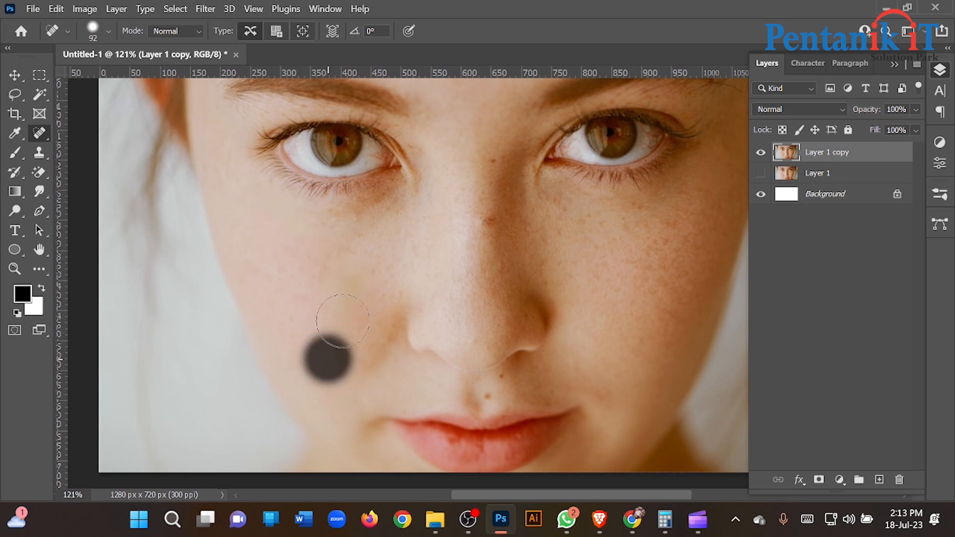
- Heal the remaining spots beneath the image-left eye and the mole on the bridge of the nose
click(333, 267)
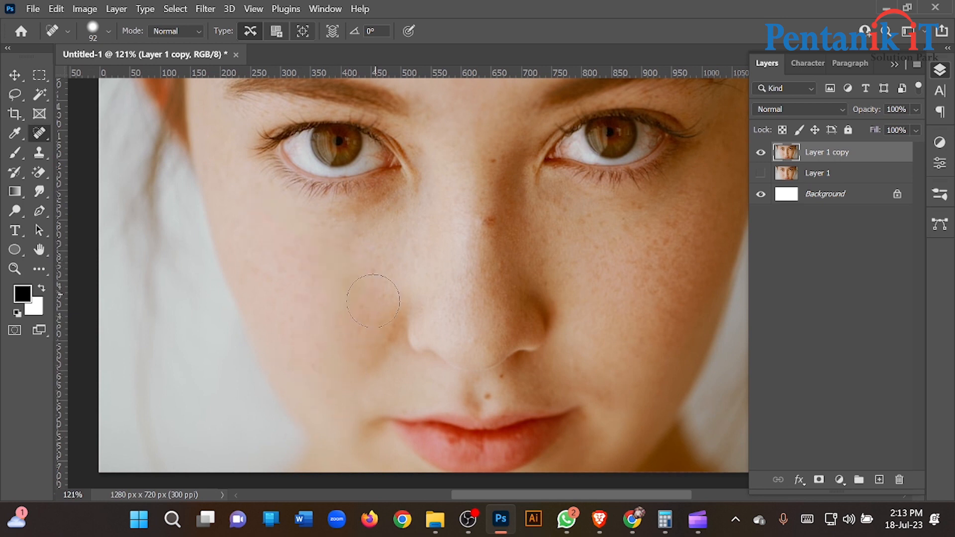
click(342, 276)
click(329, 264)
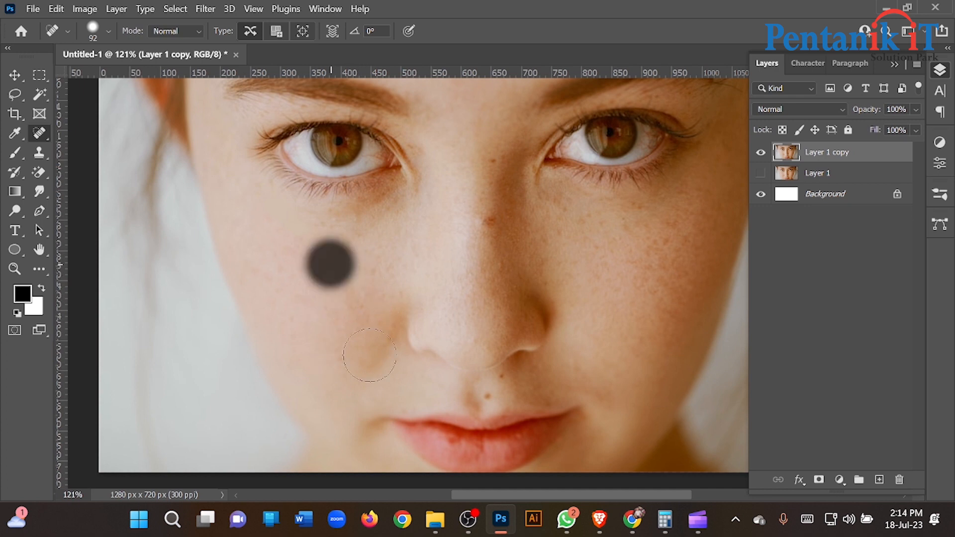
click(362, 263)
click(489, 227)
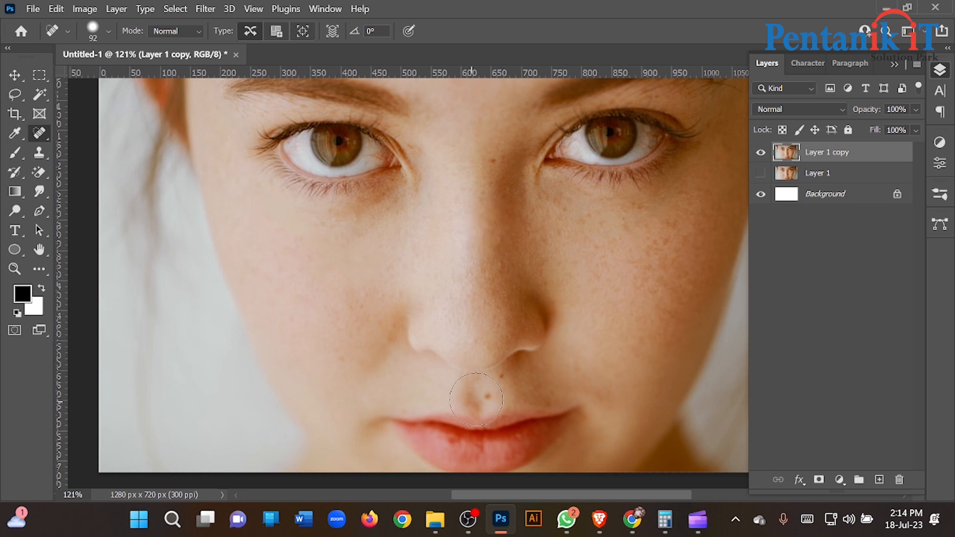
- Heal the moles above the upper lip and the small spot between the eyes, and resize the healing brush to 84 px
drag(452, 389, 499, 397)
scroll(426, 398, down, 3)
scroll(452, 335, up, 3)
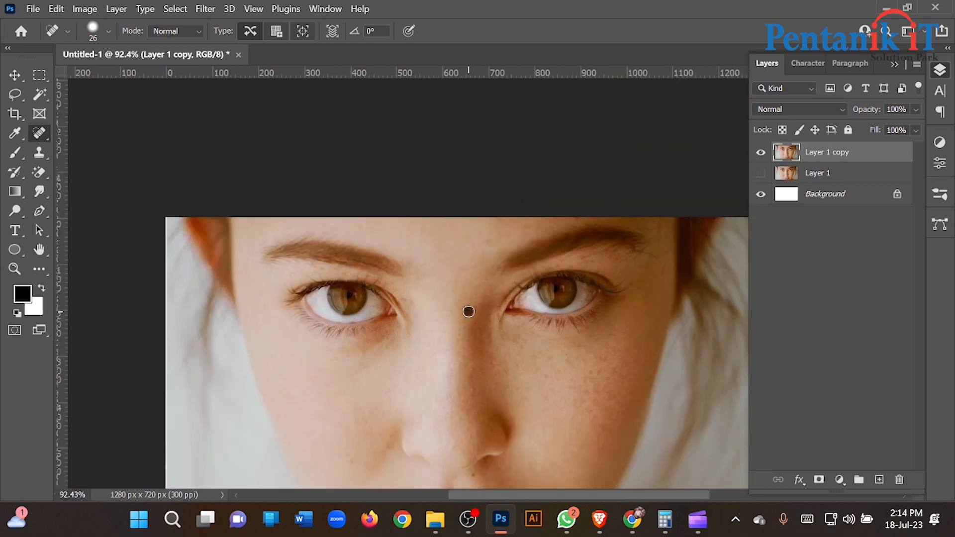
scroll(397, 368, down, 2)
scroll(348, 365, down, 1)
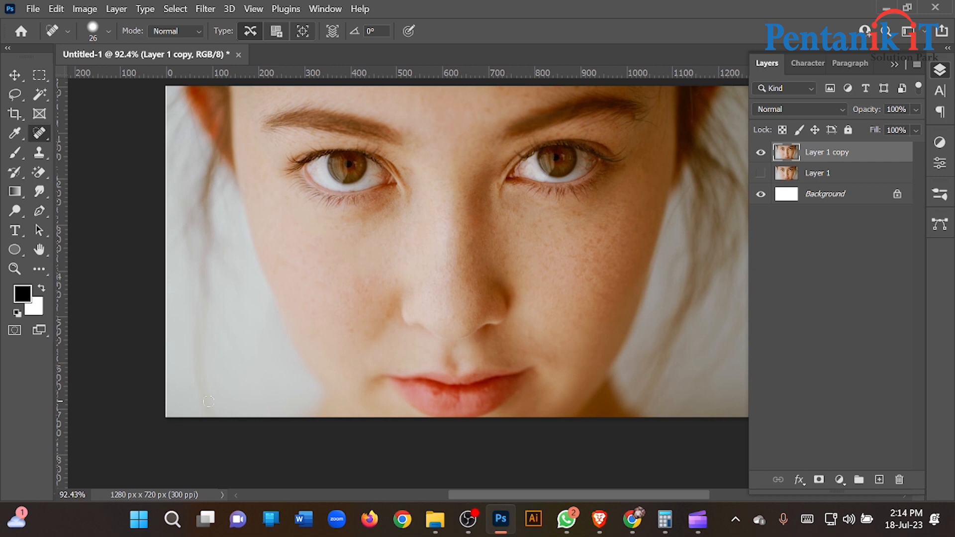
drag(548, 273, 570, 279)
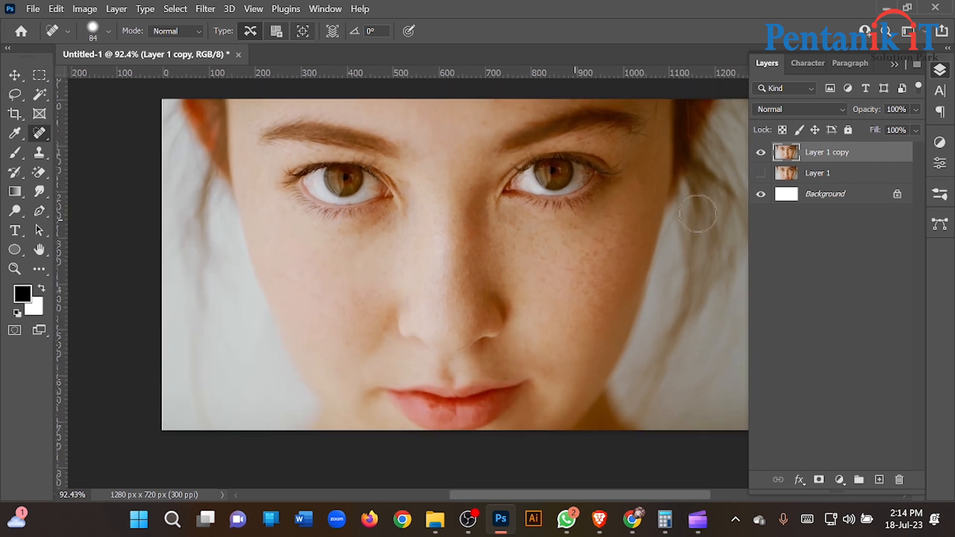
- Switch to the Mixer Brush and clear its loaded paint with the Clean Brush option
right_click(15, 154)
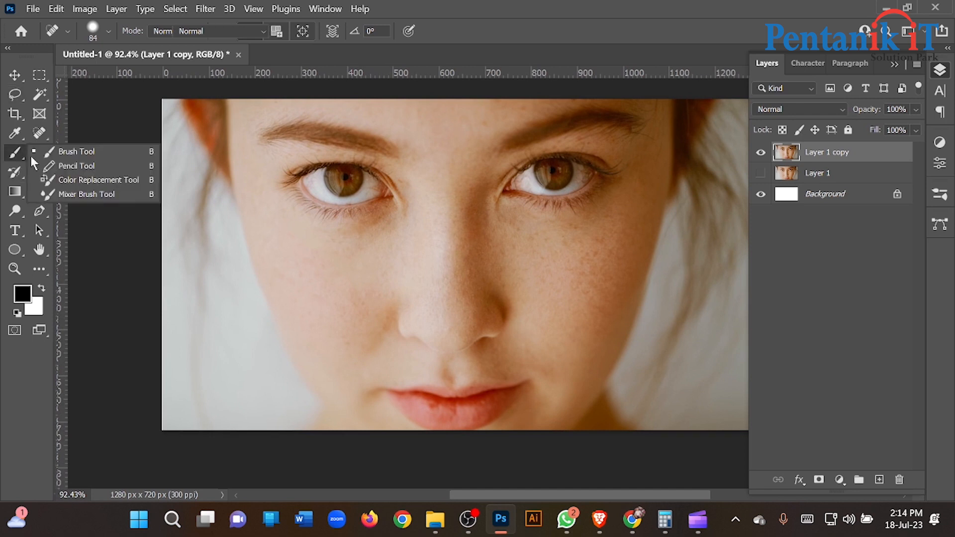
click(15, 154)
right_click(24, 149)
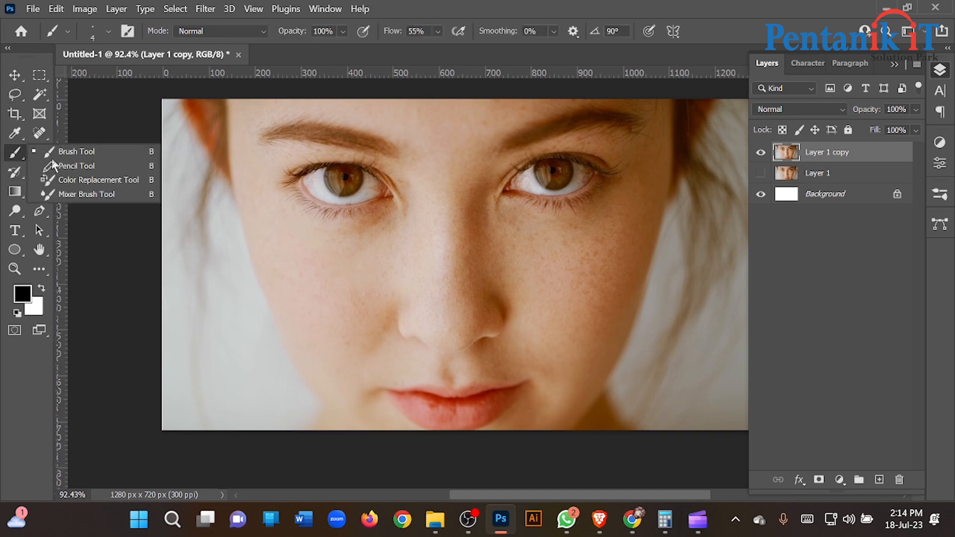
click(86, 195)
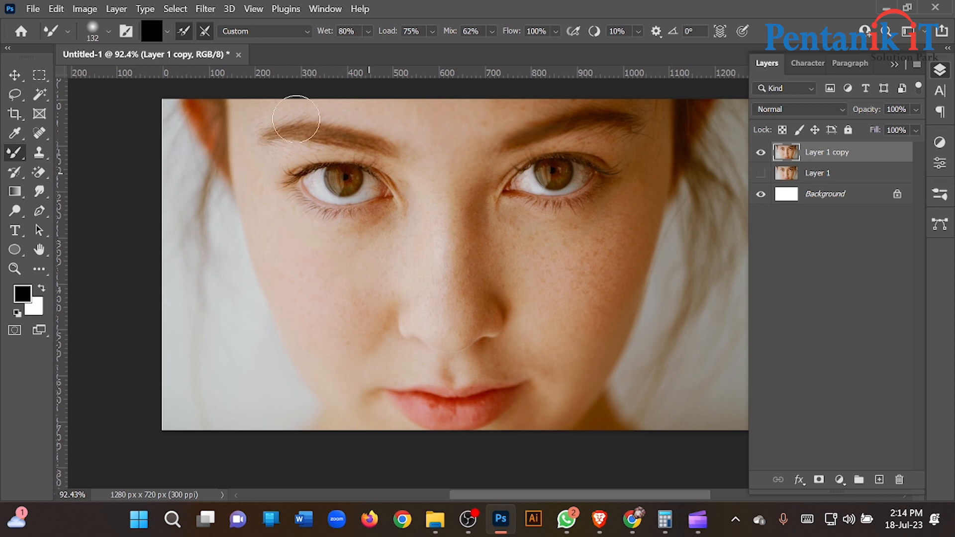
click(167, 31)
click(188, 63)
scroll(283, 250, up, 3)
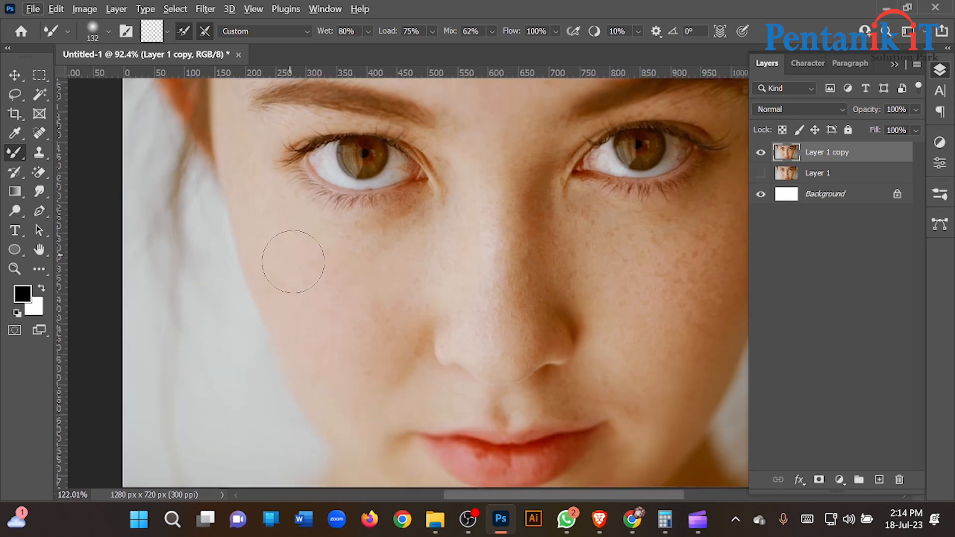
- Load the Mixer Brush with sampled skin tone from the image-left cheek and set Mix to 70% and Load to 51%
click(271, 250)
key(ctrl+z)
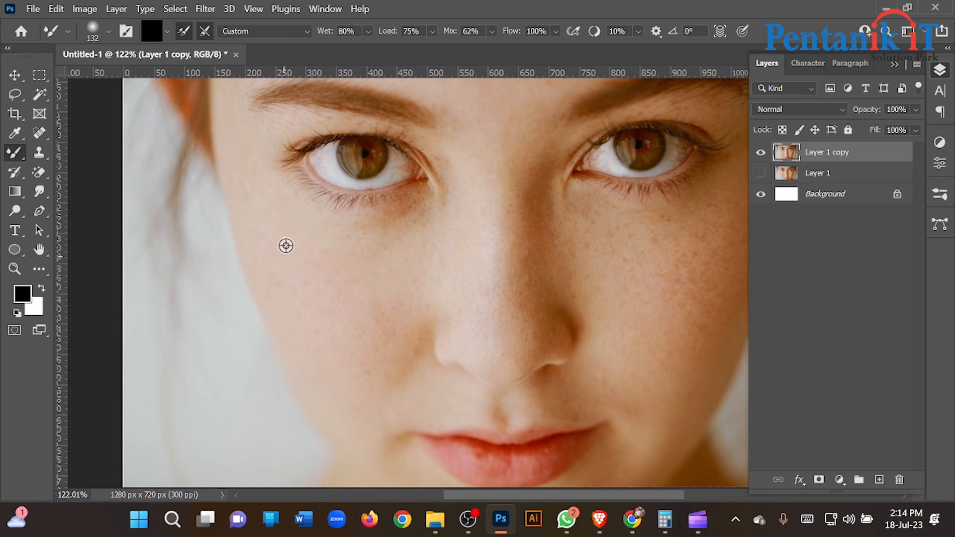
alt+click(264, 230)
click(492, 31)
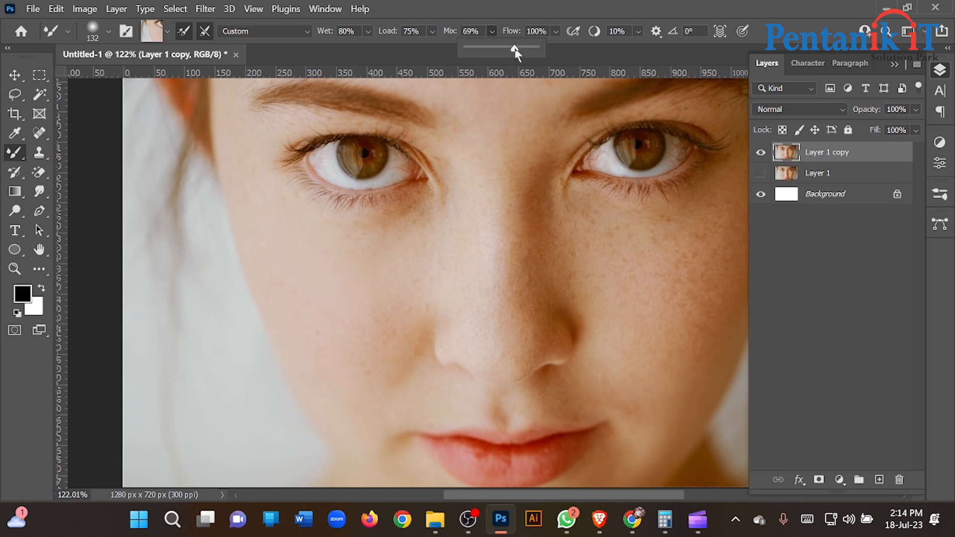
drag(432, 31, 436, 50)
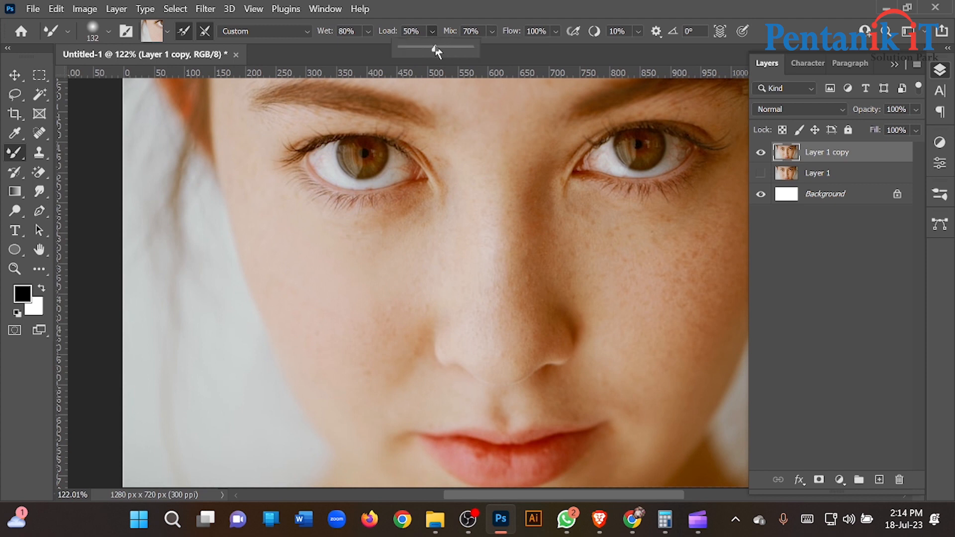
- Smooth the skin on the image-left cheek below the eye with Mixer Brush strokes
click(294, 286)
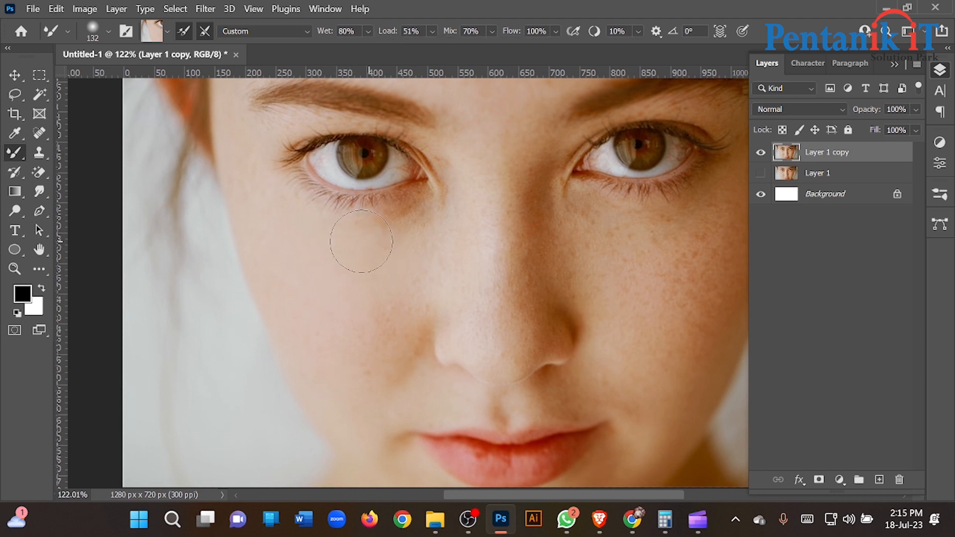
drag(382, 354, 398, 298)
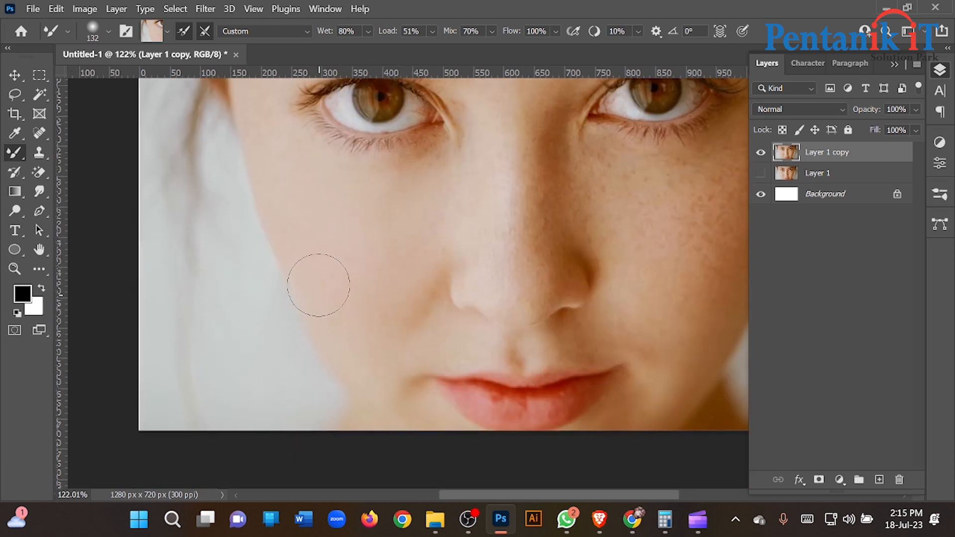
drag(314, 271, 362, 335)
- Reduce the Mixer Brush to 77 px and blend the lower image-left cheek and the skin around the nose and upper lip
alt+right_click(424, 331)
scroll(455, 359, up, 4)
alt+click(486, 375)
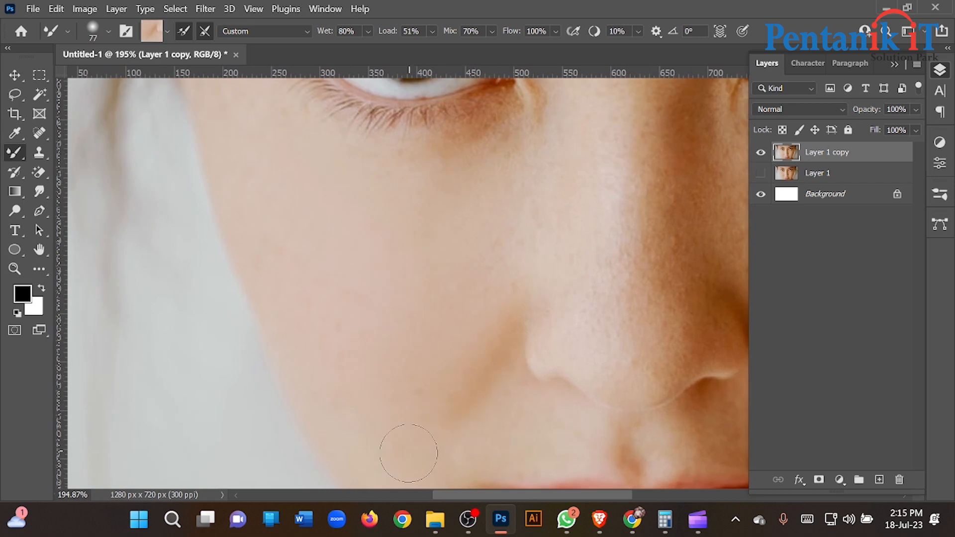
drag(392, 333, 354, 233)
drag(462, 340, 369, 318)
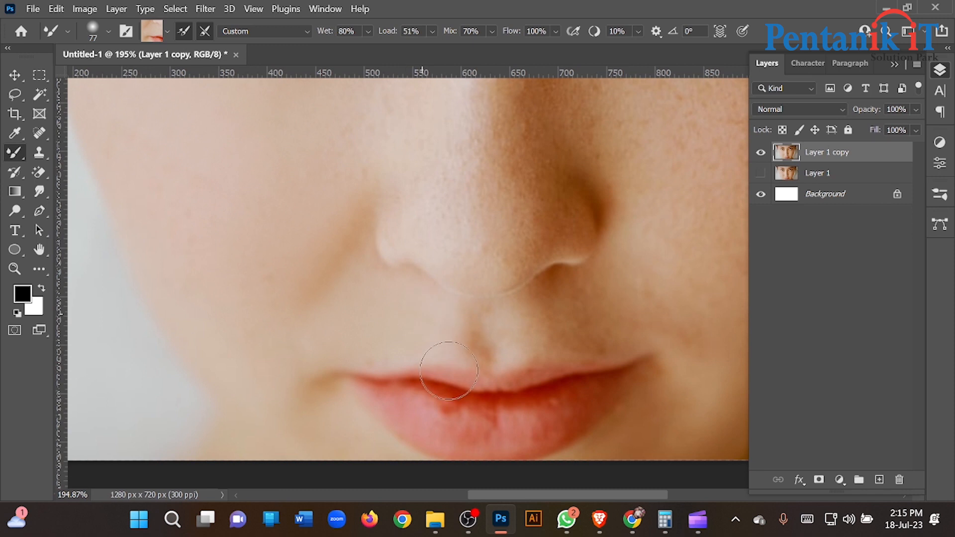
scroll(474, 362, down, 5)
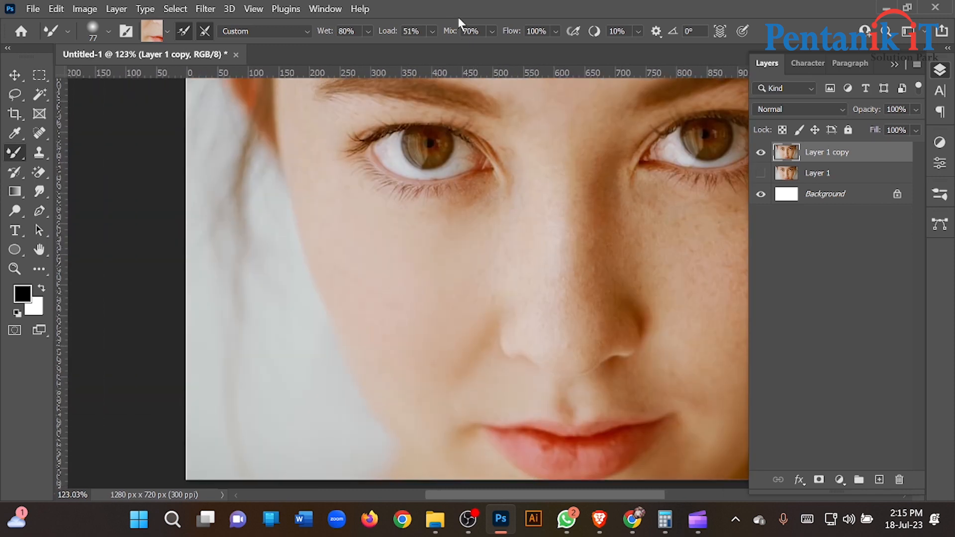
- Set Mix to 88% and smooth the image-left cheek beside the nose with freshly sampled skin tone
click(492, 31)
drag(511, 48, 525, 49)
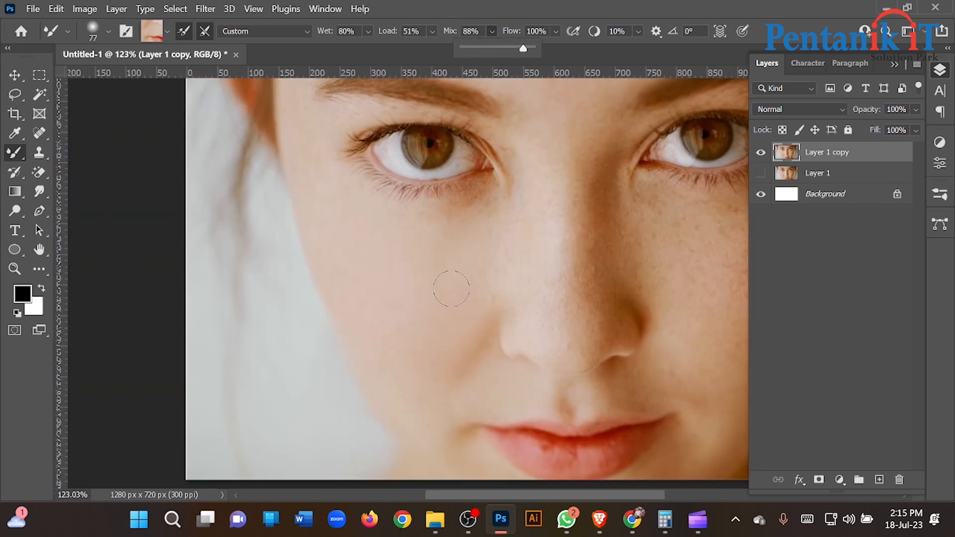
click(458, 301)
alt+click(469, 288)
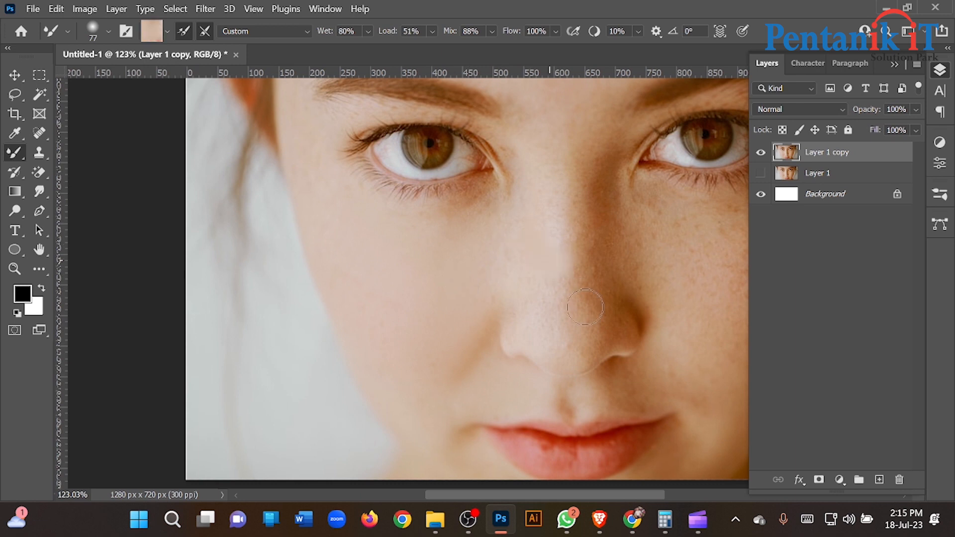
- Smooth the image-left temple and the forehead above its eyebrow, using Mixer Brush sizes of 108 px and 78 px
drag(393, 272, 411, 278)
drag(333, 241, 375, 347)
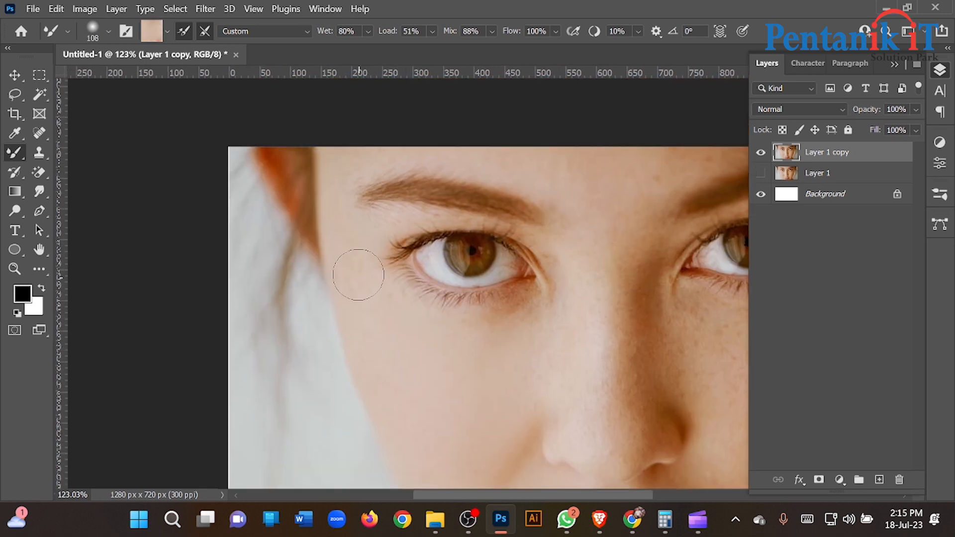
alt+click(333, 179)
drag(334, 179, 311, 181)
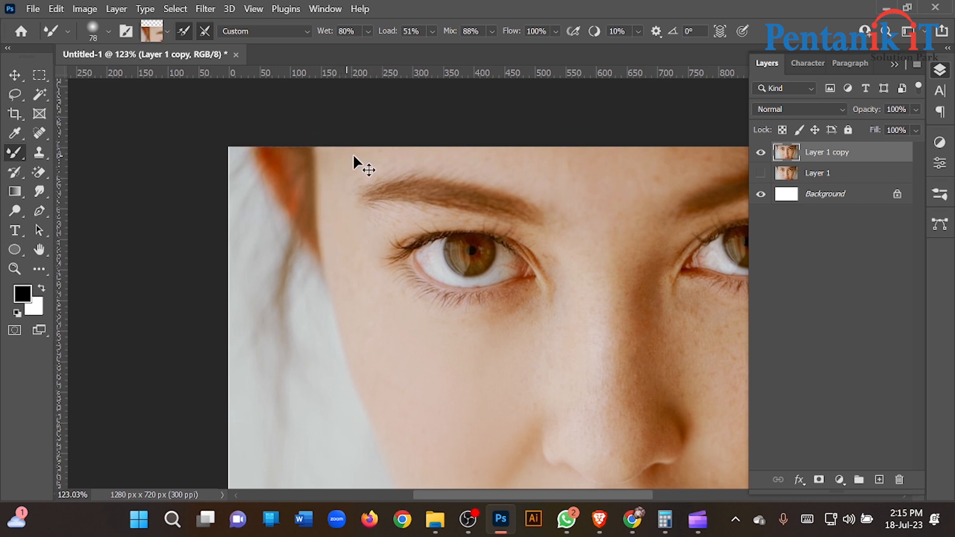
drag(554, 166, 442, 160)
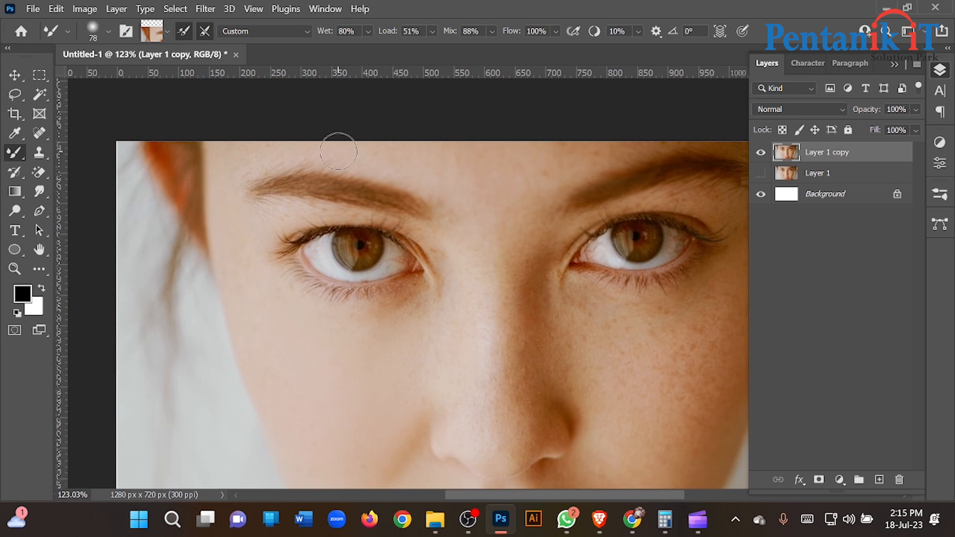
drag(544, 170, 436, 180)
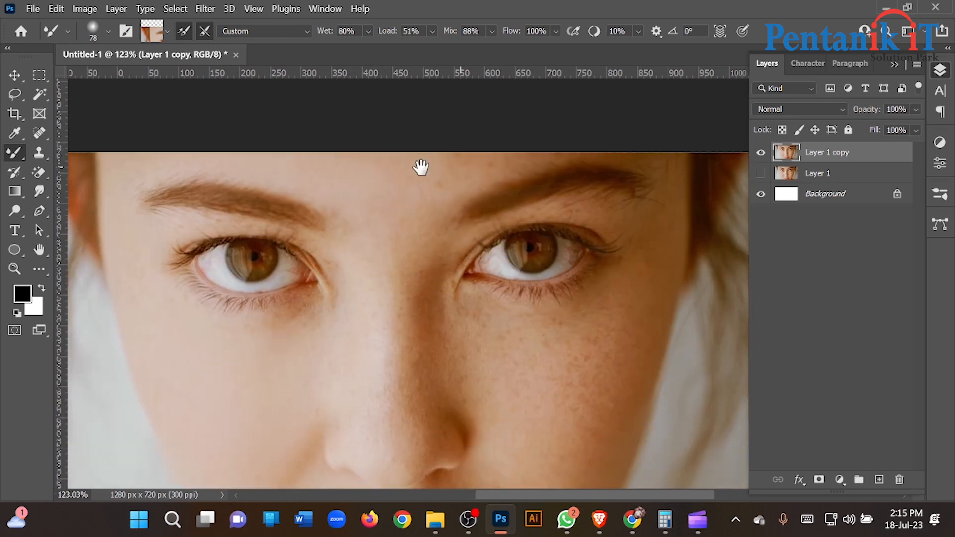
- Set Wet to 91% and blend the skin on the forehead between and above the eyebrows
click(367, 31)
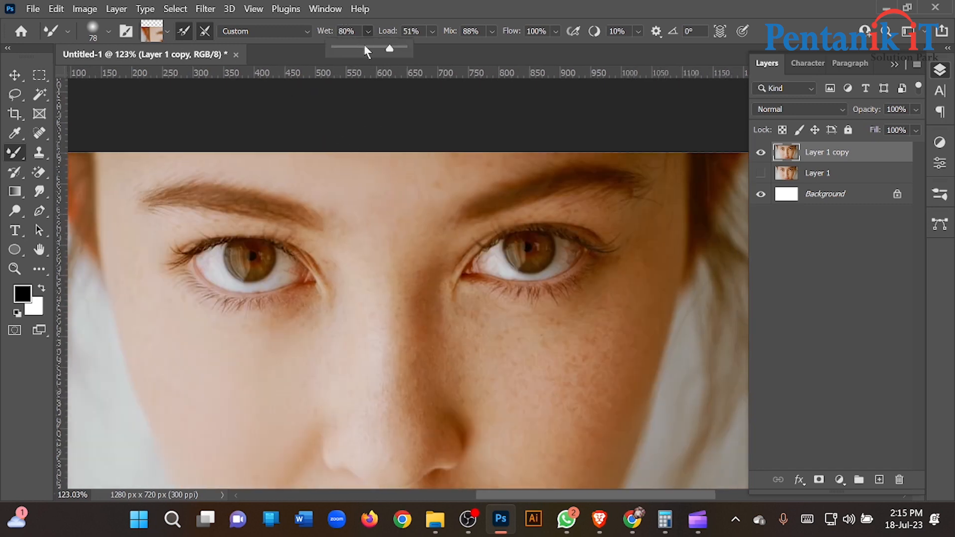
click(366, 193)
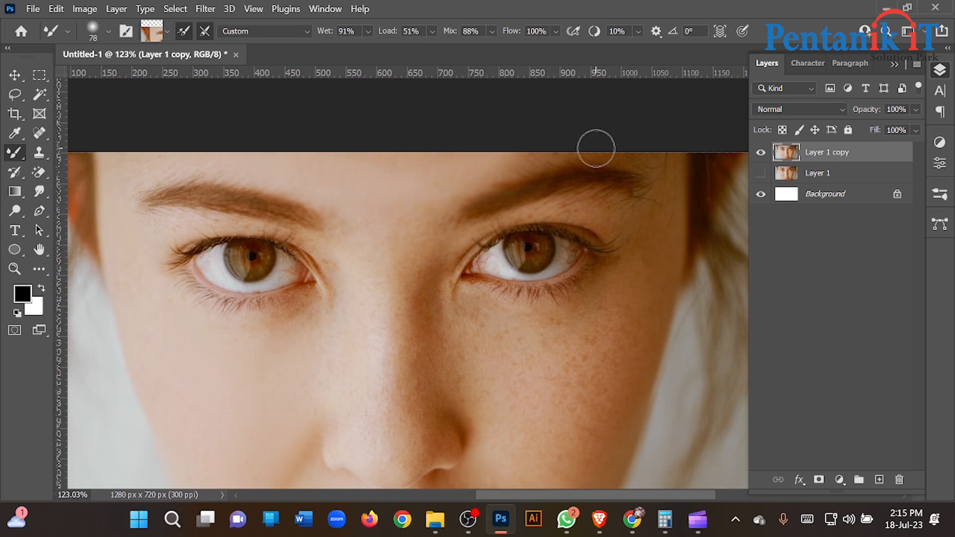
drag(616, 135, 495, 146)
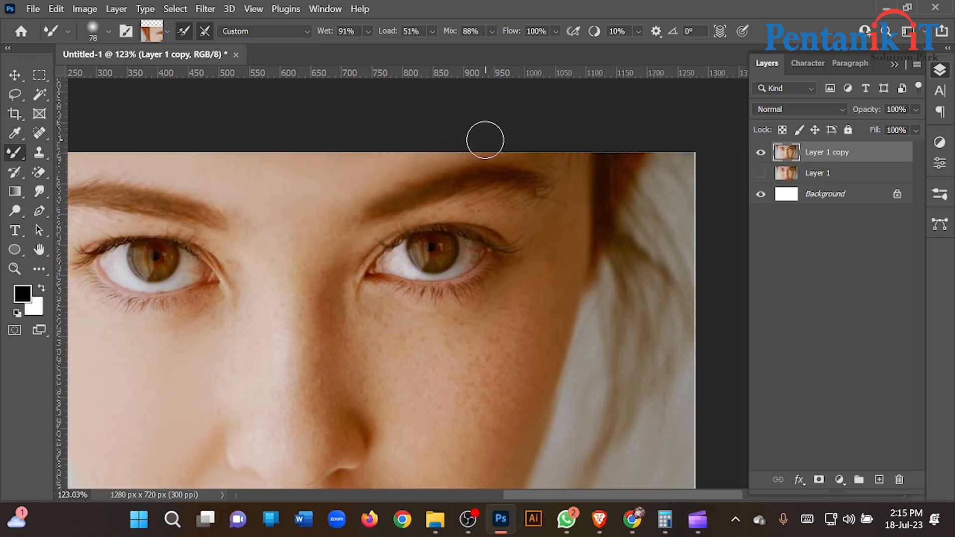
drag(362, 175, 438, 123)
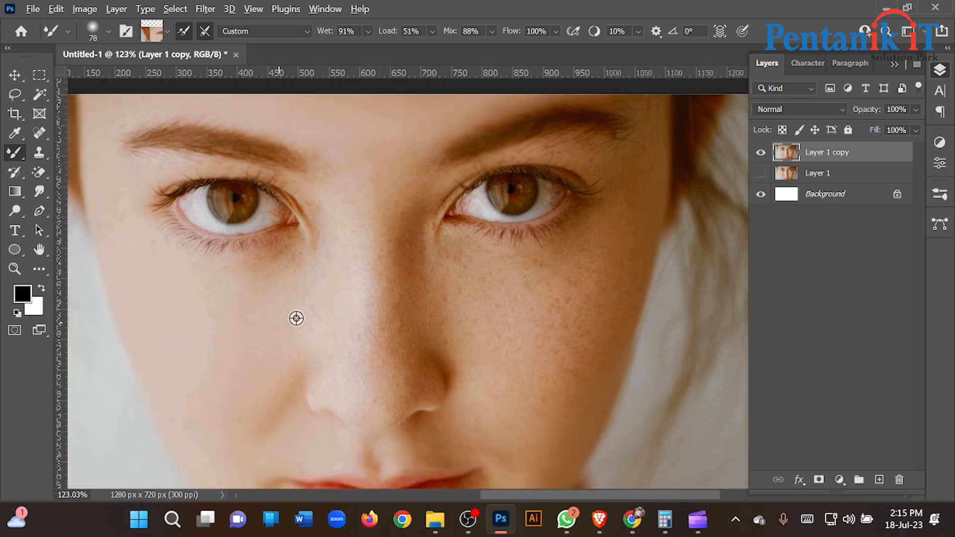
- Sample skin tone beside the nose, enlarge the Mixer Brush to 118 px, and smooth the nose bridge and its shaded side
alt+click(306, 303)
mouse_move(339, 272)
mouse_down()
mouse_move(358, 267)
mouse_move(321, 204)
mouse_up()
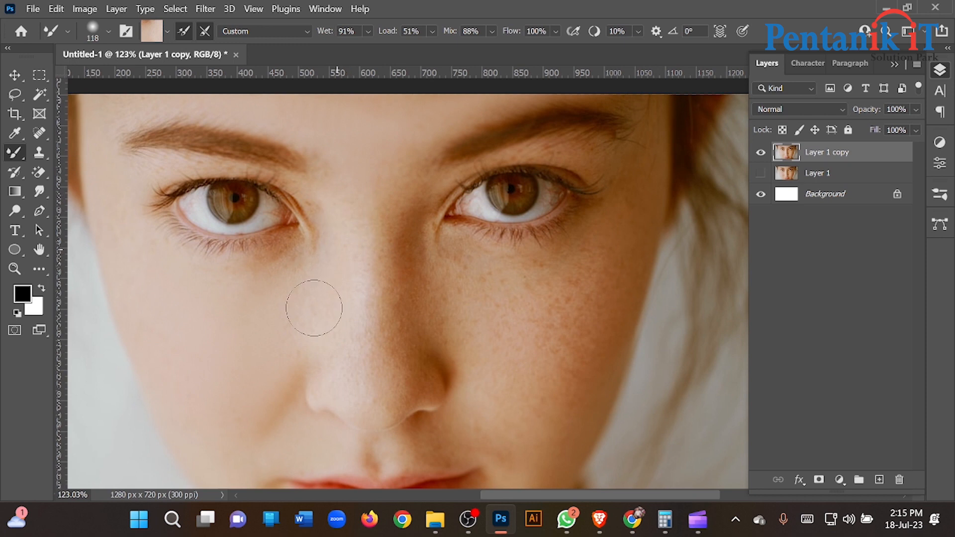
drag(403, 231, 390, 167)
mouse_move(373, 289)
mouse_down()
mouse_move(375, 350)
mouse_move(373, 252)
mouse_up()
alt+click(330, 297)
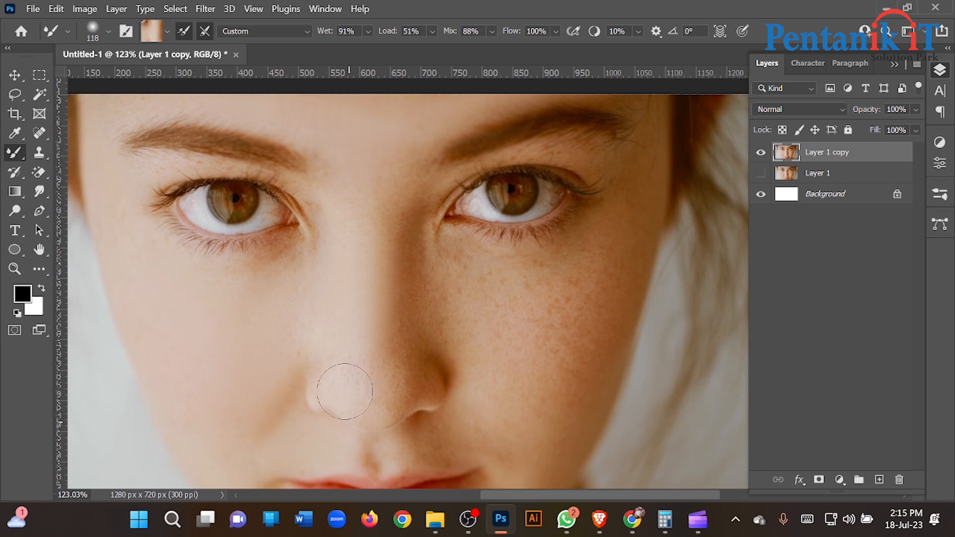
drag(382, 366, 345, 344)
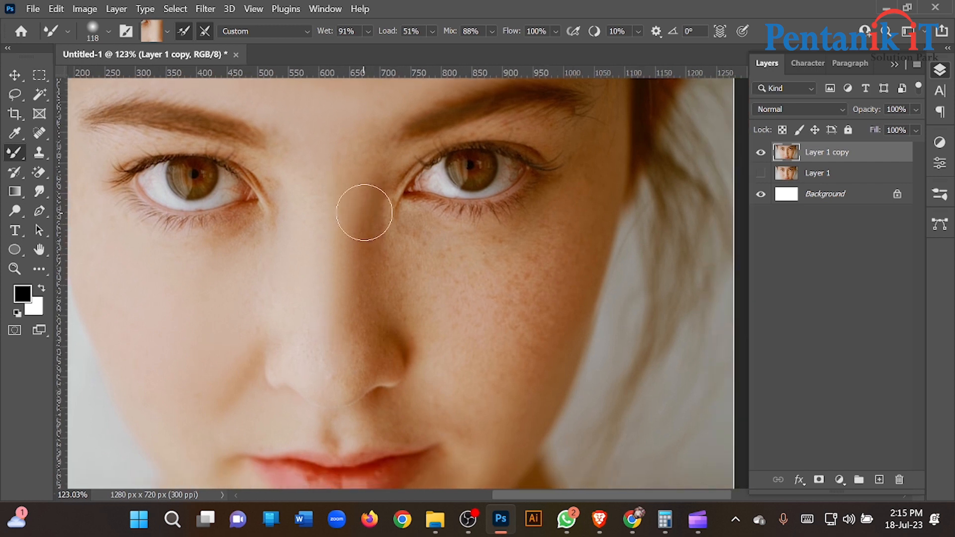
mouse_move(376, 264)
mouse_down()
mouse_move(357, 354)
mouse_move(339, 299)
mouse_up()
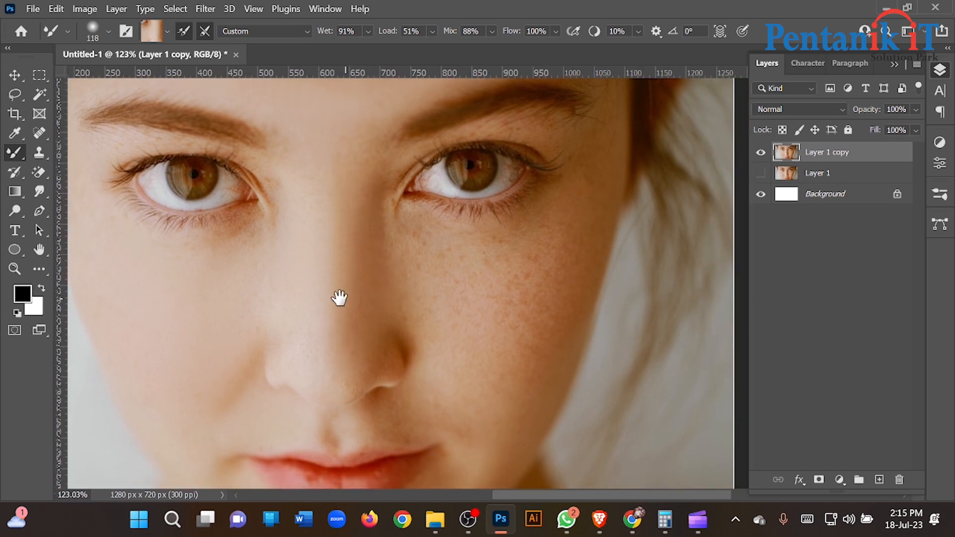
- Smooth the skin below the image-right eye and beside the nose with the 118 px Mixer Brush, resampling skin tone nearby
alt+click(351, 210)
drag(345, 261, 337, 165)
alt+click(399, 231)
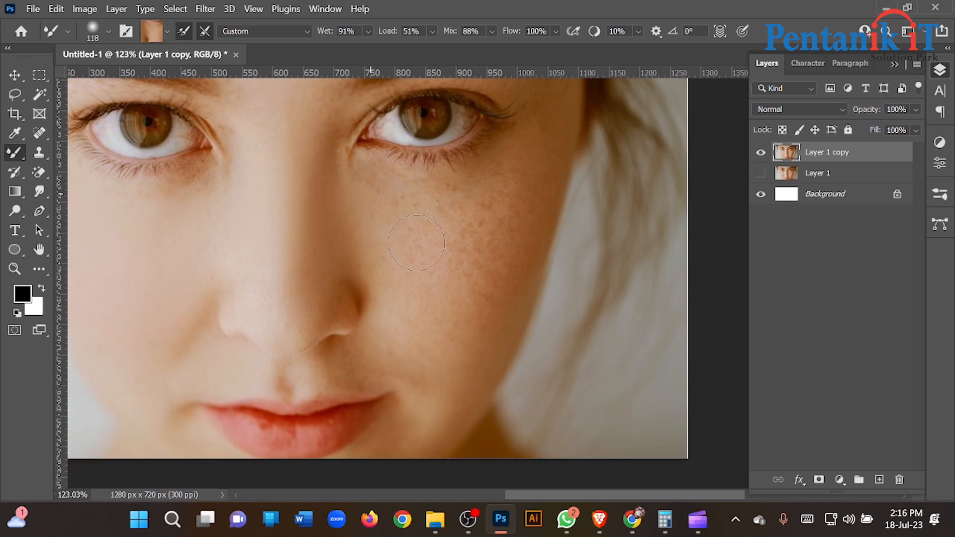
alt+click(387, 314)
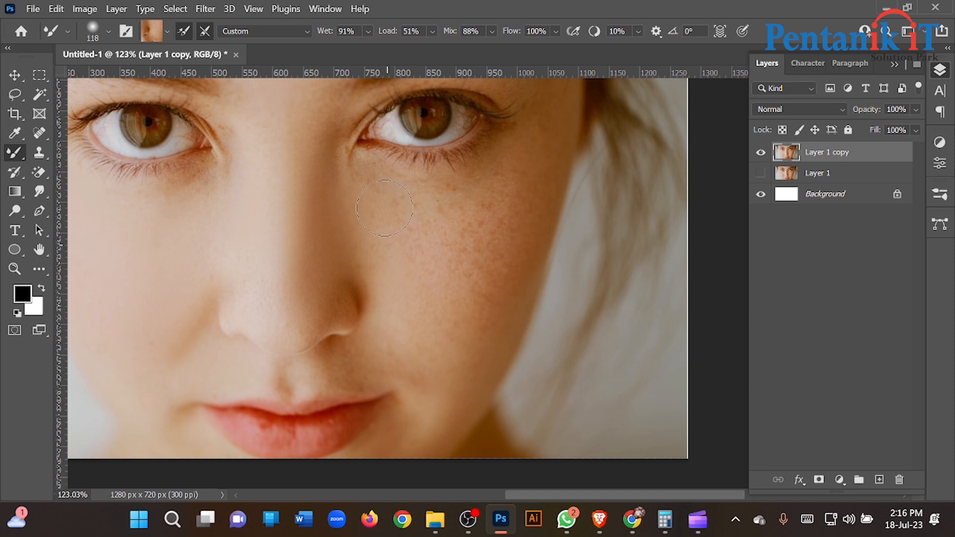
scroll(404, 173, right, 3)
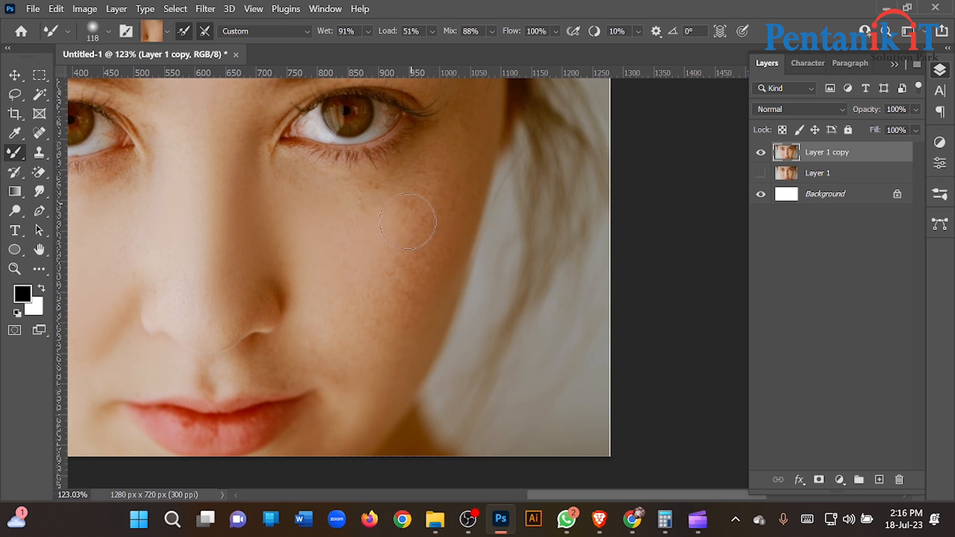
- Enlarge the Mixer Brush to 171 px and blend away the freckles across the image-right cheek down toward the jaw
mouse_move(395, 229)
mouse_down()
mouse_move(429, 166)
mouse_move(411, 233)
mouse_move(331, 246)
mouse_up()
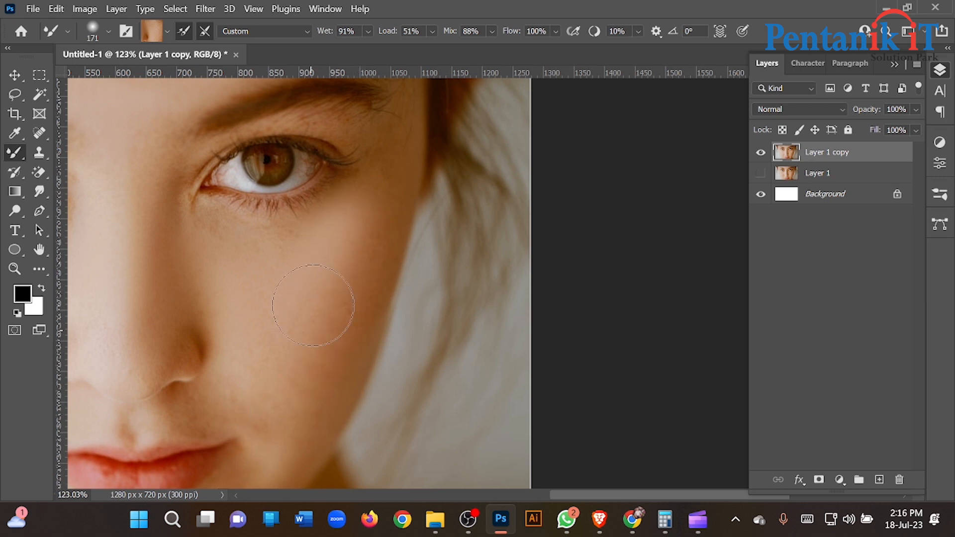
alt+click(309, 335)
mouse_move(319, 386)
mouse_down()
mouse_move(366, 308)
mouse_move(329, 397)
mouse_move(368, 293)
mouse_move(351, 375)
mouse_up()
alt+click(309, 424)
mouse_move(335, 296)
mouse_down()
mouse_move(389, 220)
mouse_move(386, 194)
mouse_move(373, 247)
mouse_move(344, 276)
mouse_move(381, 159)
mouse_up()
alt+click(357, 249)
- Reduce the Mixer Brush to 104 px and smooth the outer cheek and temple beside the image-right eye
scroll(382, 179, up, 2)
alt+click(367, 244)
drag(367, 244, 330, 242)
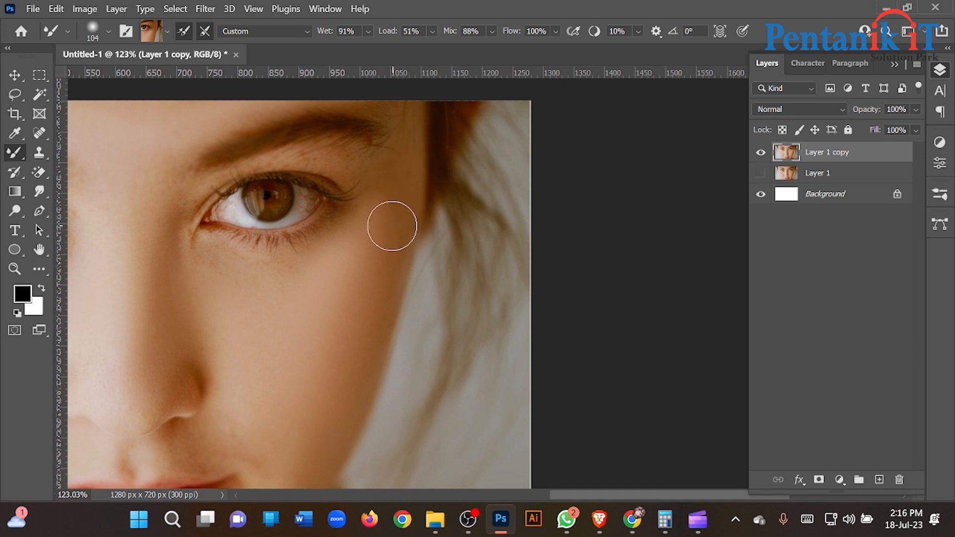
- Reduce the Mixer Brush to 64 px and smooth the skin between eyebrow and upper eyelid on both eyes
drag(271, 187, 413, 182)
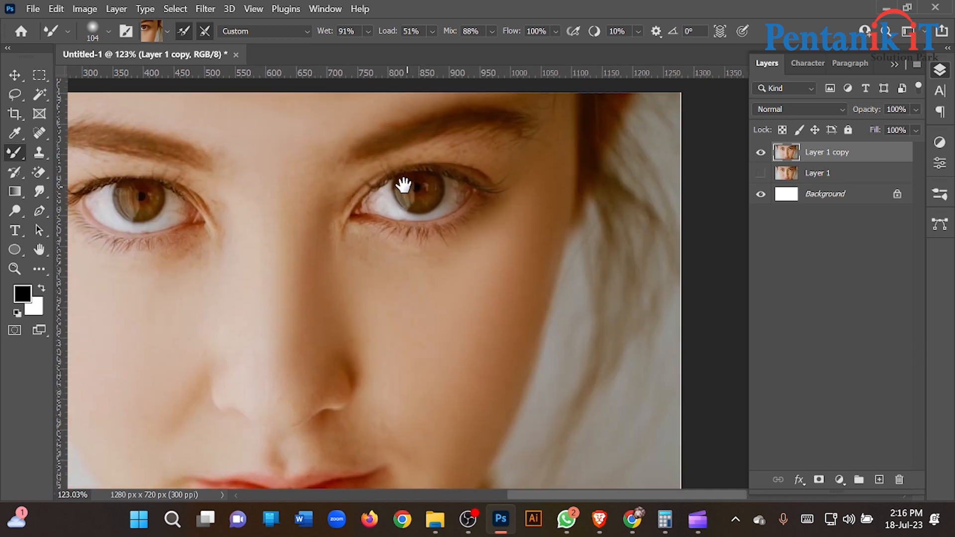
alt+click(495, 160)
drag(487, 160, 466, 155)
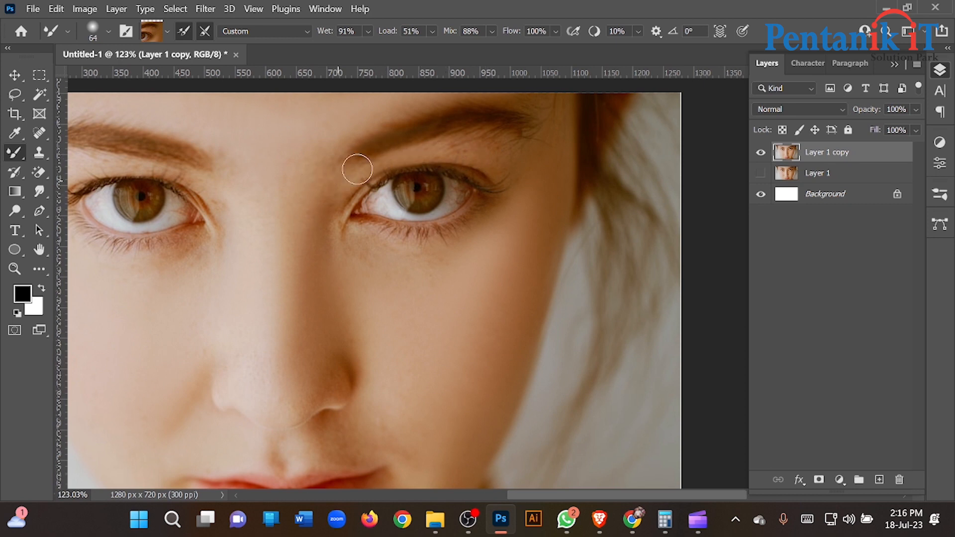
drag(273, 195, 396, 196)
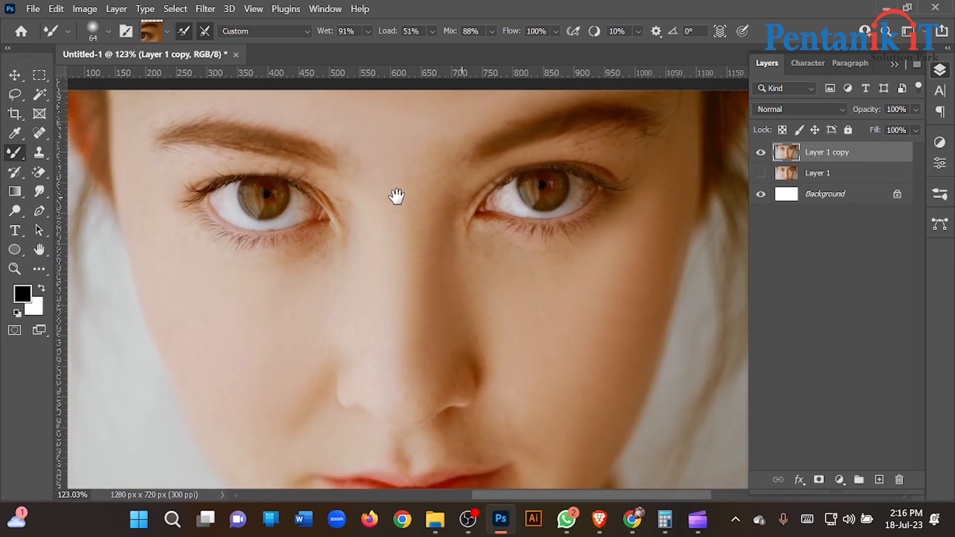
alt+click(180, 163)
drag(286, 177, 314, 183)
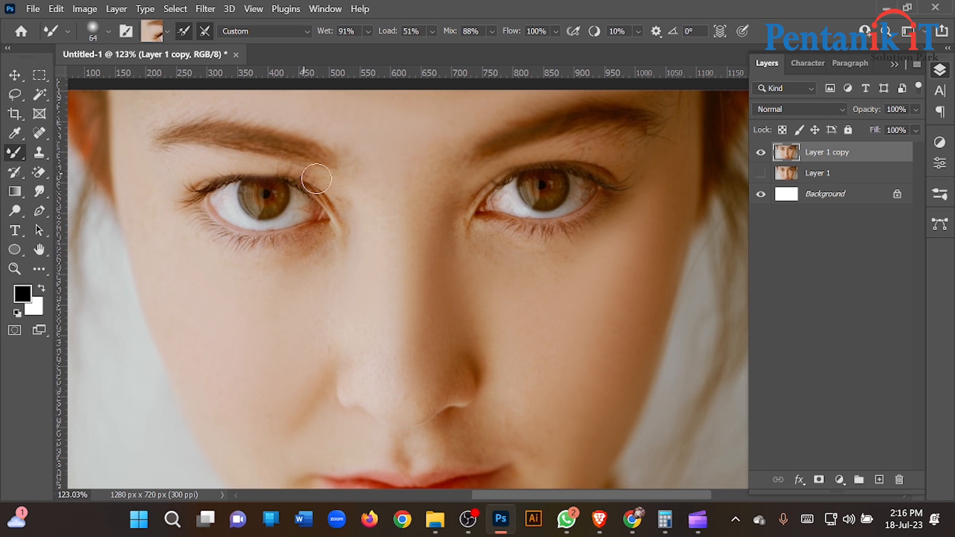
- Sample nearby skin tones and smooth the skin around both corners of the mouth with the 64 px Mixer Brush
scroll(356, 204, down, 10)
scroll(359, 262, up, 11)
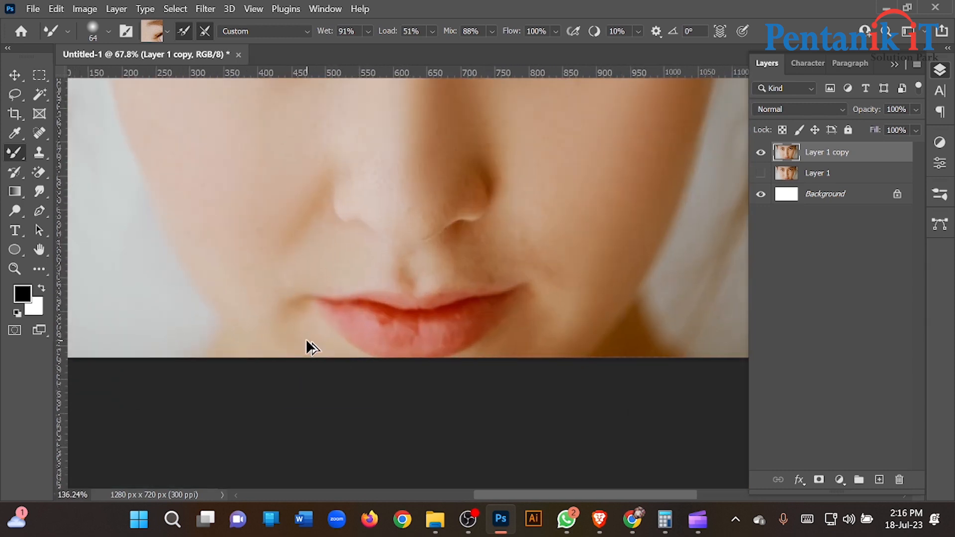
scroll(306, 339, up, 2)
alt+click(290, 264)
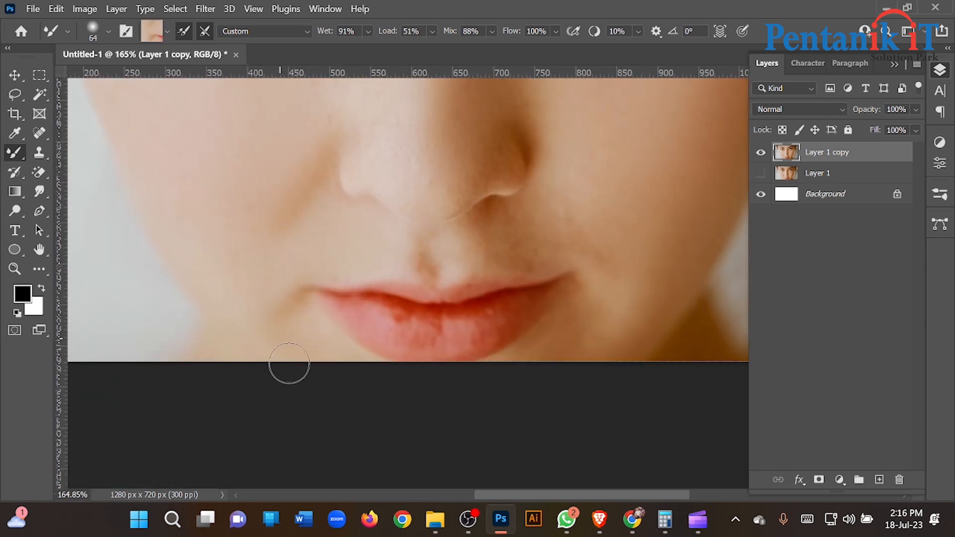
alt+click(310, 339)
alt+click(299, 306)
drag(468, 347, 361, 343)
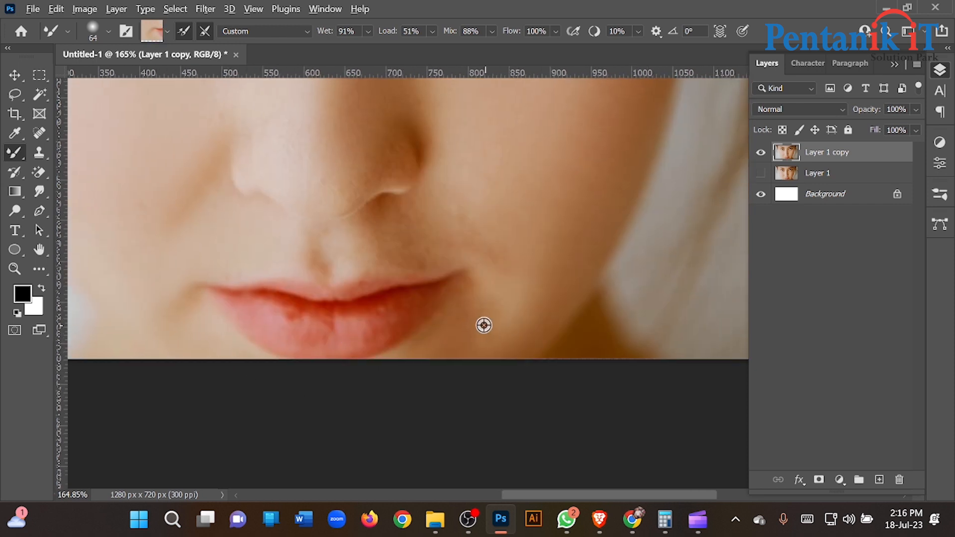
alt+click(492, 294)
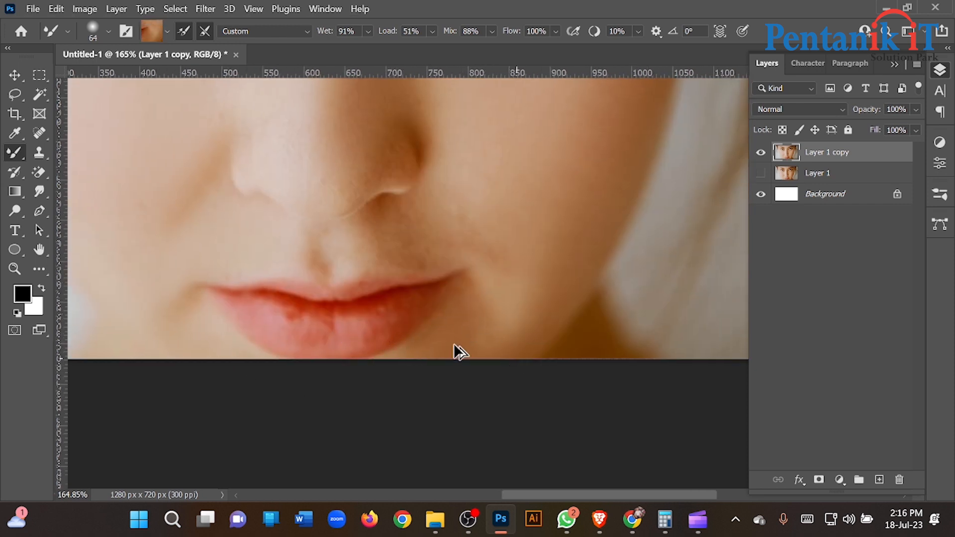
- Show Layer 1 and repeatedly toggle the visibility of Layer 1 copy to compare the retouched face with the original
scroll(446, 338, down, 11)
scroll(428, 306, down, 6)
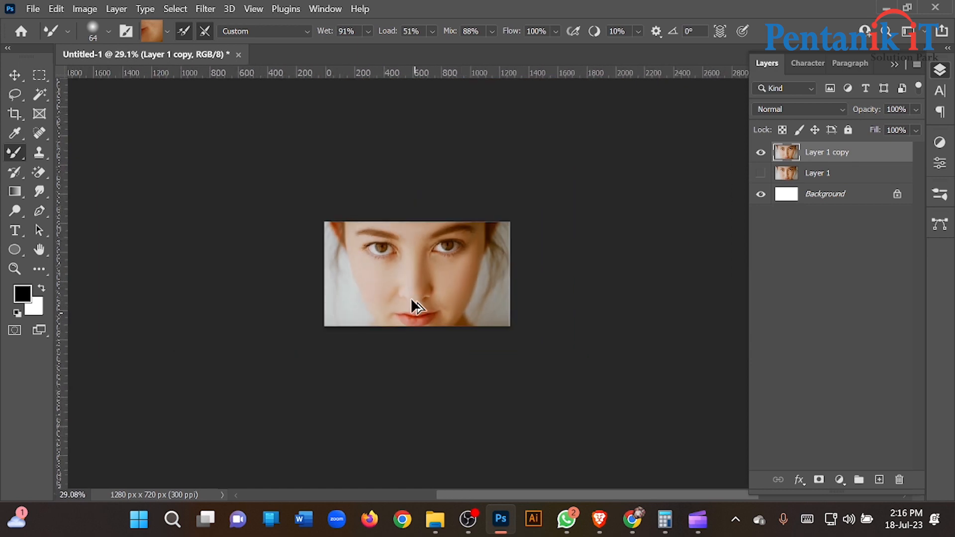
scroll(398, 299, up, 5)
scroll(378, 278, down, 2)
scroll(438, 248, up, 2)
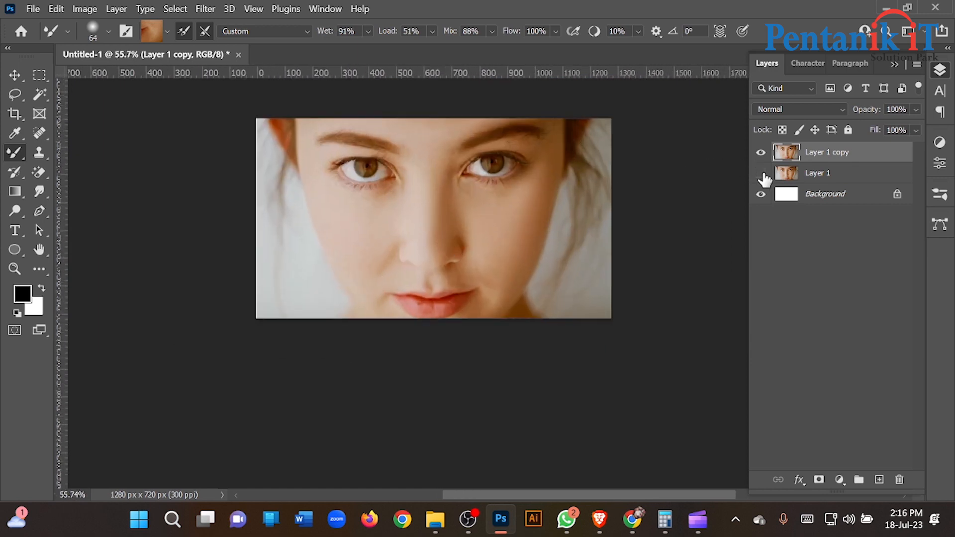
click(758, 156)
click(760, 156)
click(759, 155)
click(760, 155)
click(760, 155)
click(760, 155)
click(760, 155)
click(760, 156)
click(759, 155)
click(759, 155)
click(760, 155)
click(760, 155)
click(761, 154)
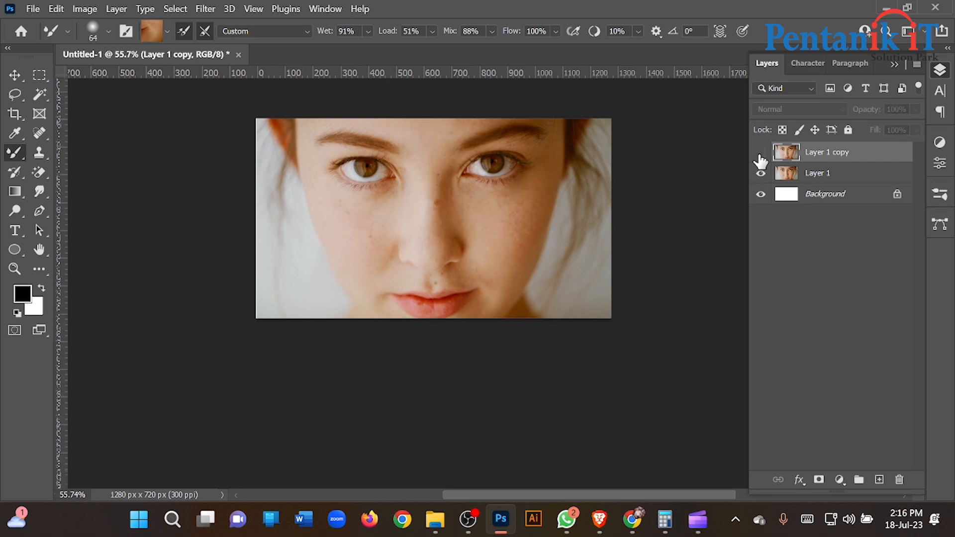
click(761, 153)
click(761, 153)
click(761, 153)
click(760, 154)
click(761, 153)
click(761, 153)
scroll(386, 259, up, 4)
scroll(386, 258, down, 5)
scroll(458, 196, up, 4)
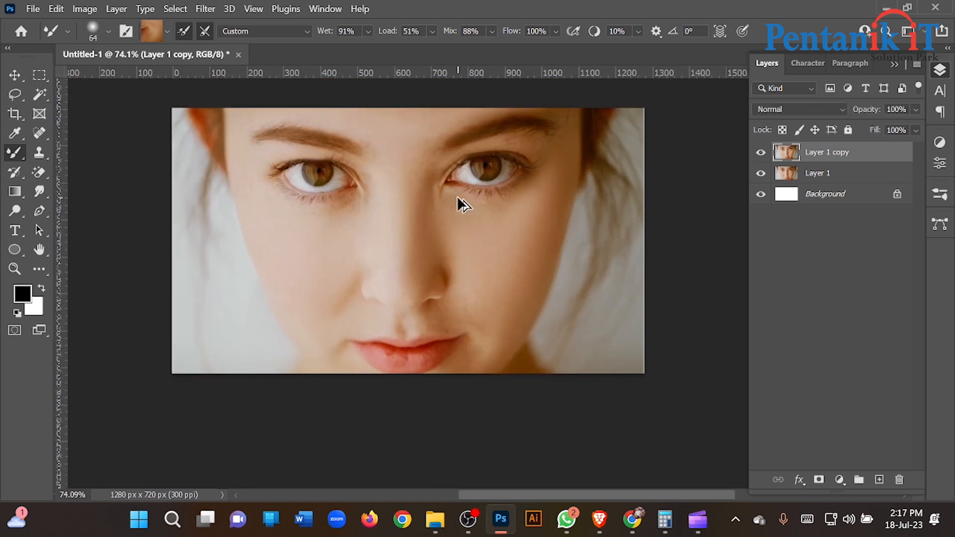
scroll(303, 254, down, 3)
scroll(303, 253, up, 1)
- Select the image-left half of Layer 1 copy with a rectangular marquee, delete it, and deselect for a split before-and-after comparison
click(15, 75)
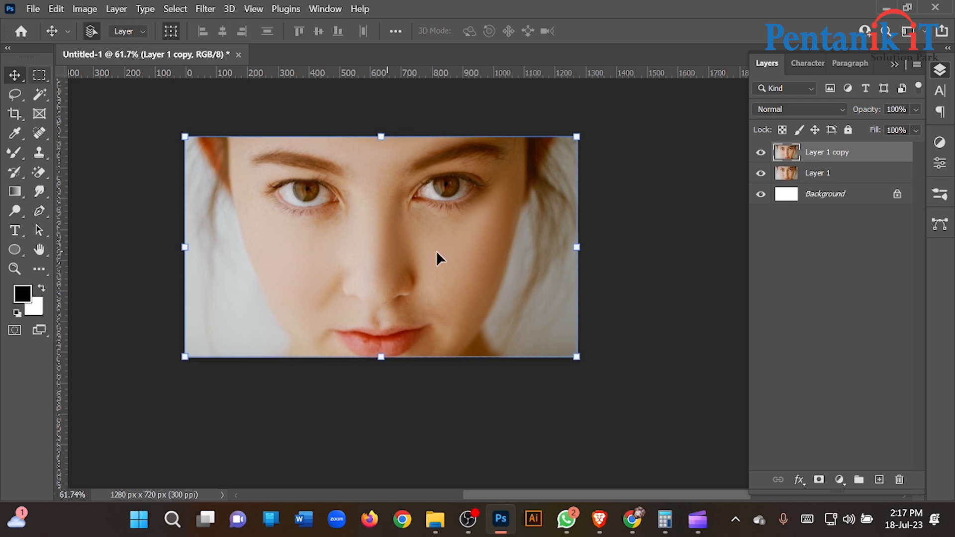
click(40, 74)
drag(160, 109, 379, 465)
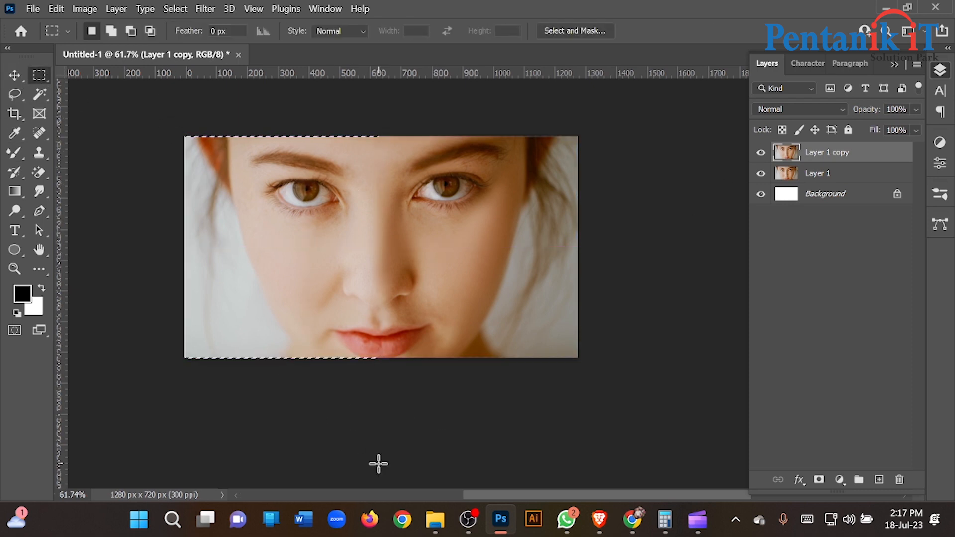
key(Delete)
key(ctrl+d)
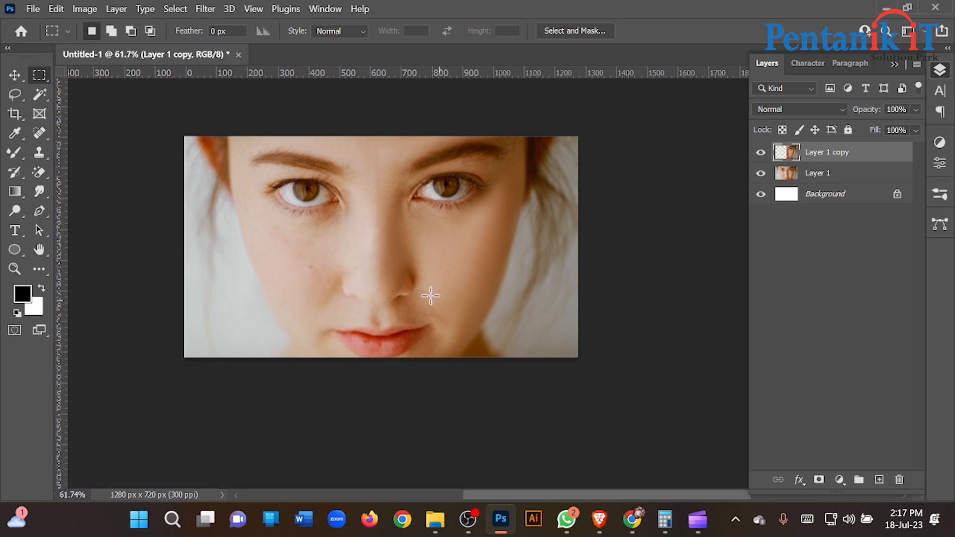
click(7, 79)
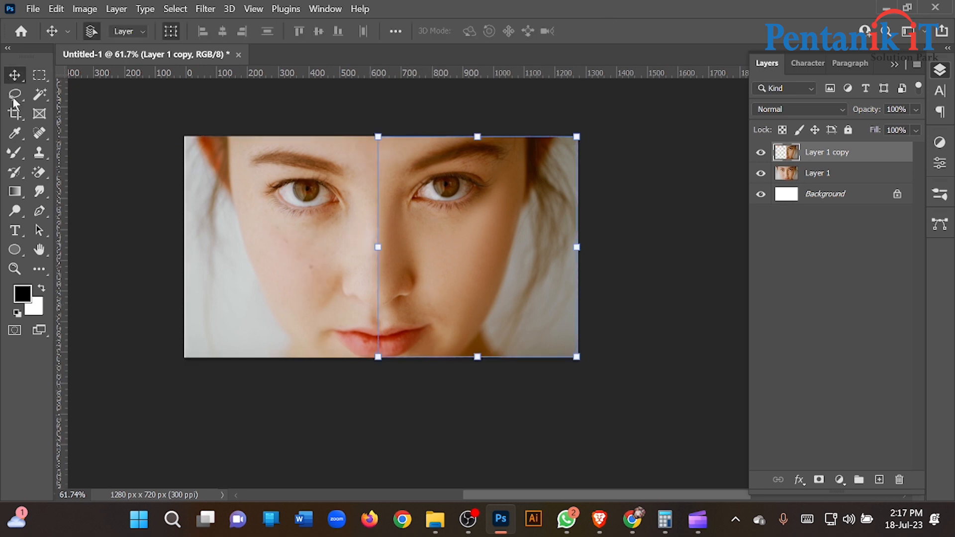
- Undo the deselection, the deletion of the image-left half, and the marquee selection on Layer 1 copy
scroll(391, 358, up, 3)
key(ctrl+z)
key(ctrl+z)
key(ctrl+z)
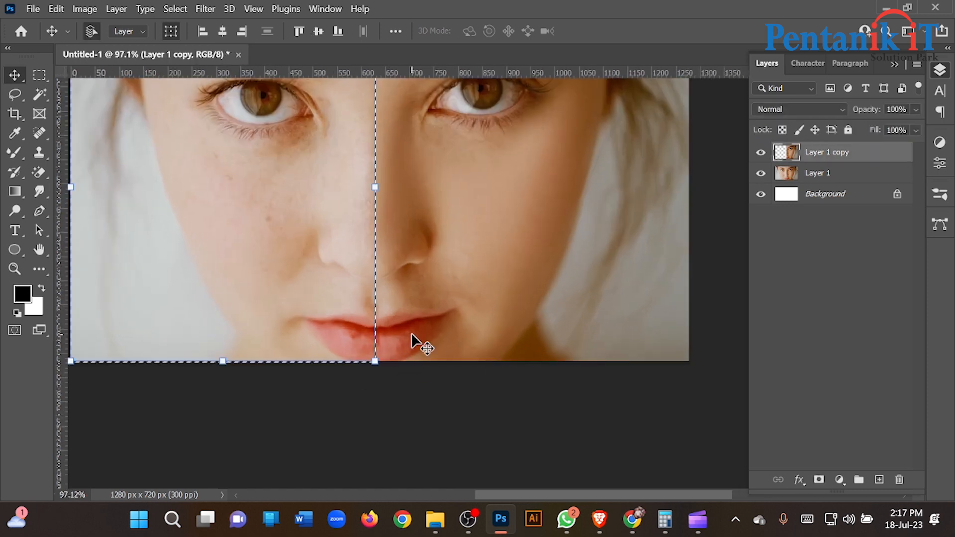
- Outline both lips with a freehand Lasso selection running from one mouth corner to the other and along the lower lip
scroll(371, 351, up, 2)
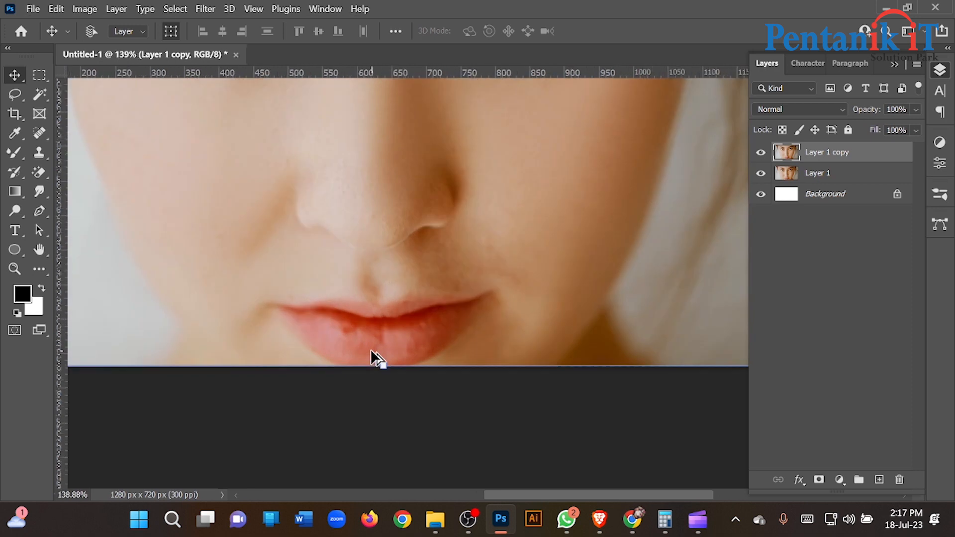
scroll(402, 334, down, 1)
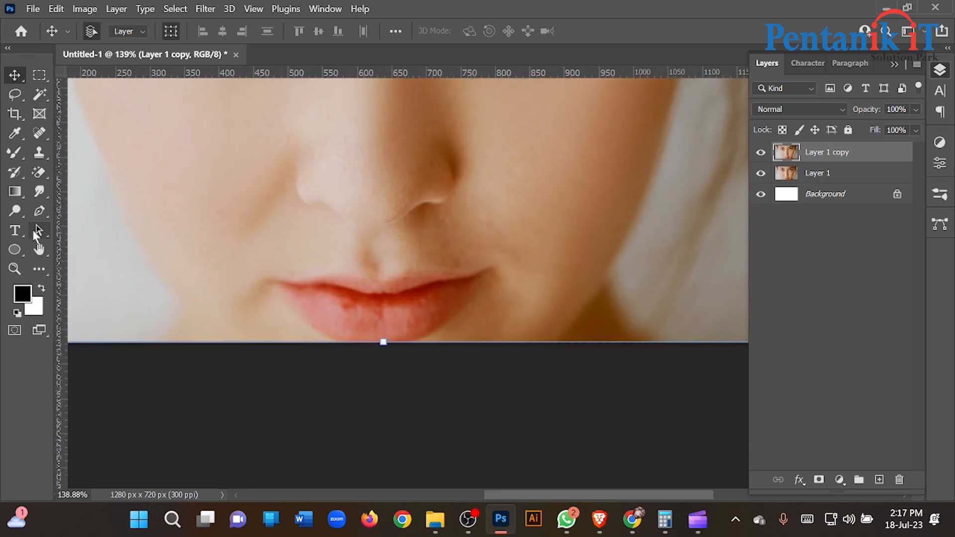
click(15, 94)
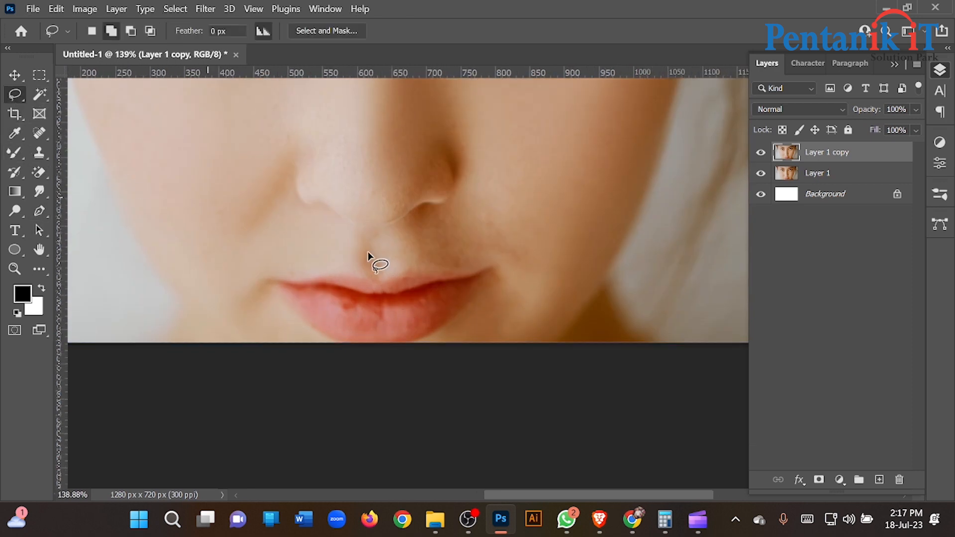
scroll(386, 301, up, 2)
drag(223, 272, 282, 272)
mouse_move(358, 270)
mouse_down()
mouse_move(478, 271)
mouse_move(536, 253)
mouse_up()
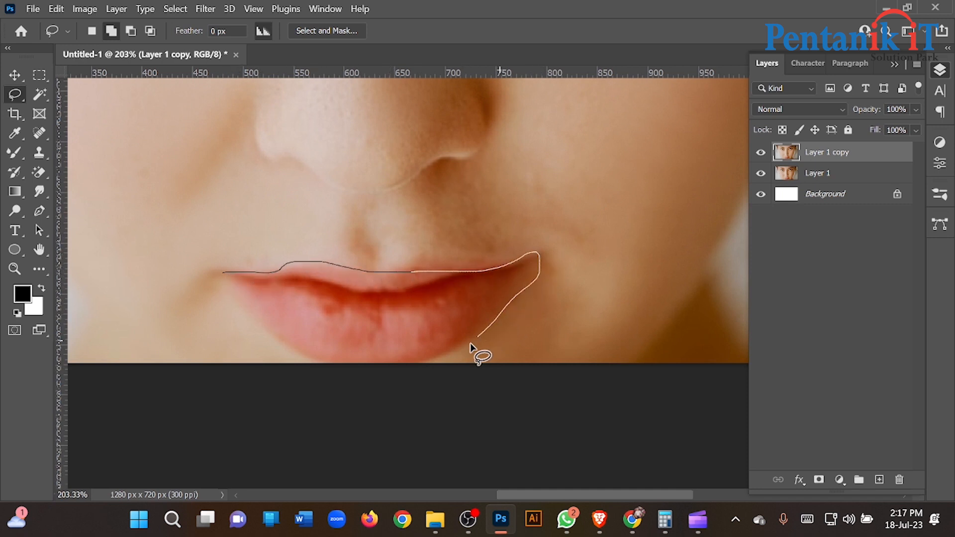
mouse_move(429, 362)
mouse_down()
mouse_move(334, 364)
mouse_move(287, 348)
mouse_up()
drag(225, 277, 223, 273)
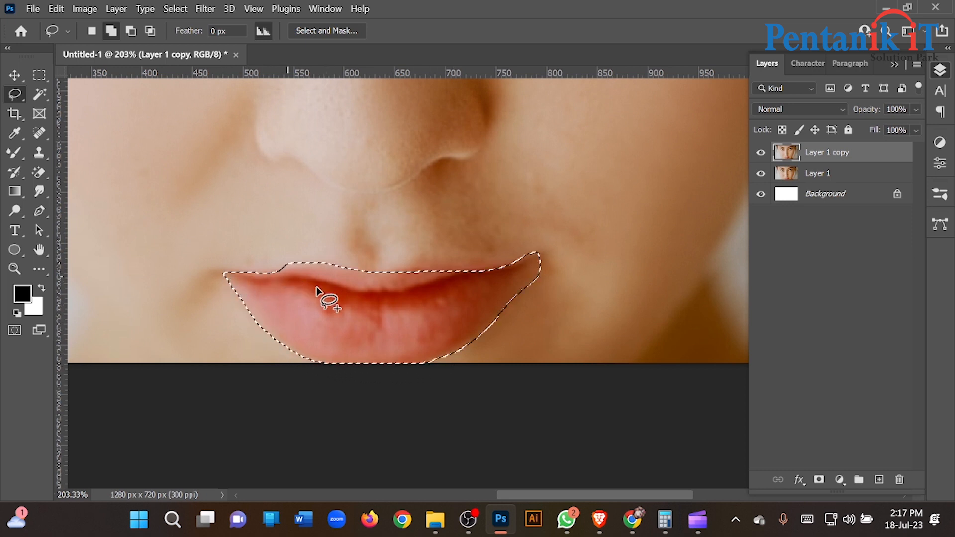
scroll(357, 300, down, 3)
scroll(400, 282, up, 3)
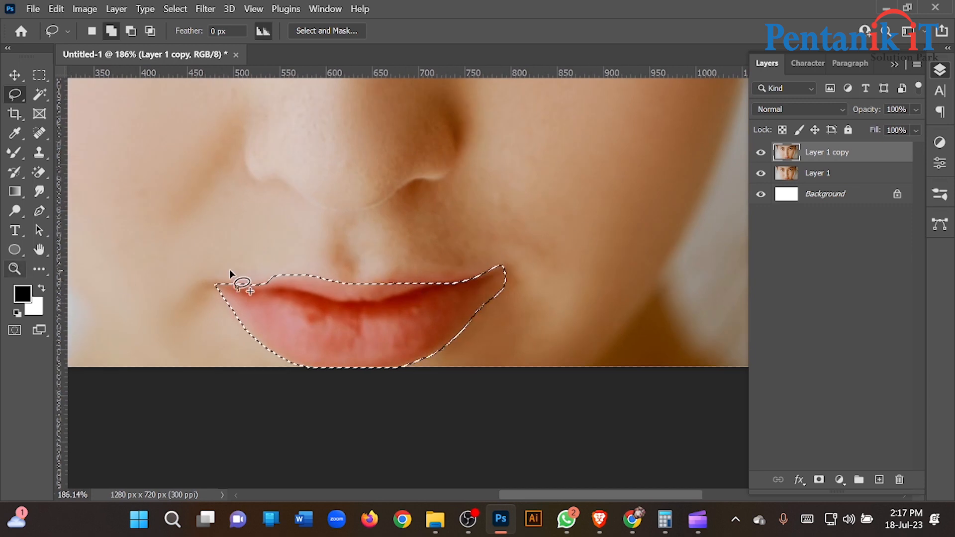
- Fill the lip selection with a bright red foreground color on a new layer, and deselect
click(879, 479)
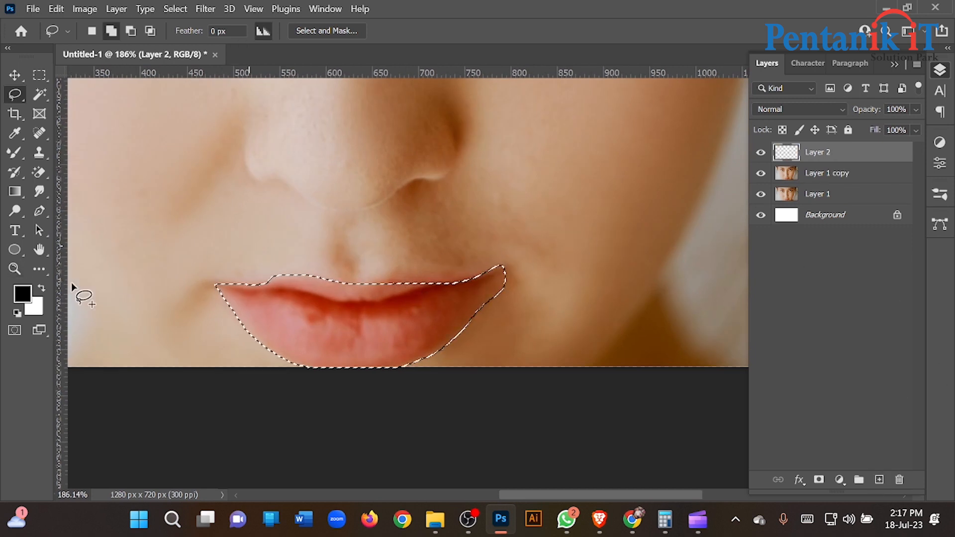
click(21, 294)
drag(612, 265, 634, 246)
click(789, 236)
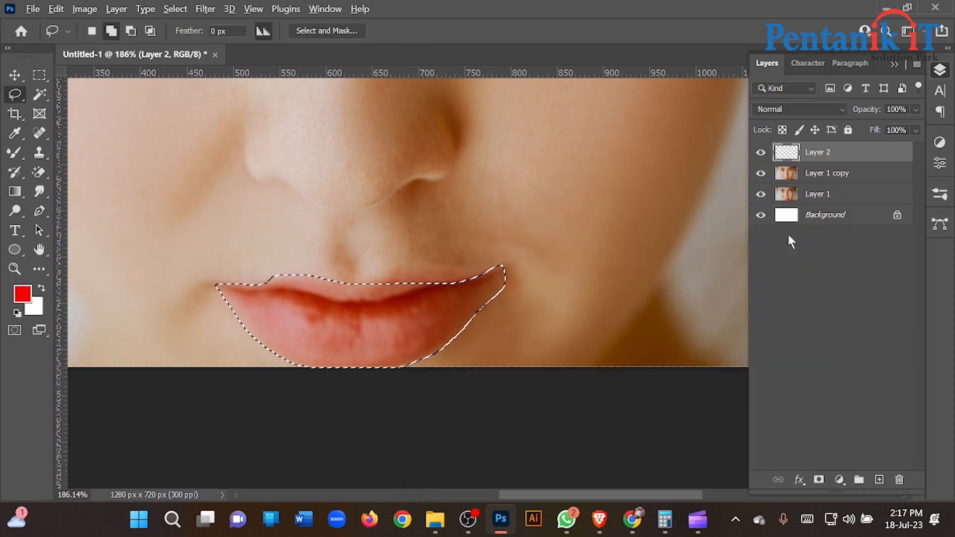
key(alt+BackSpace)
key(ctrl+d)
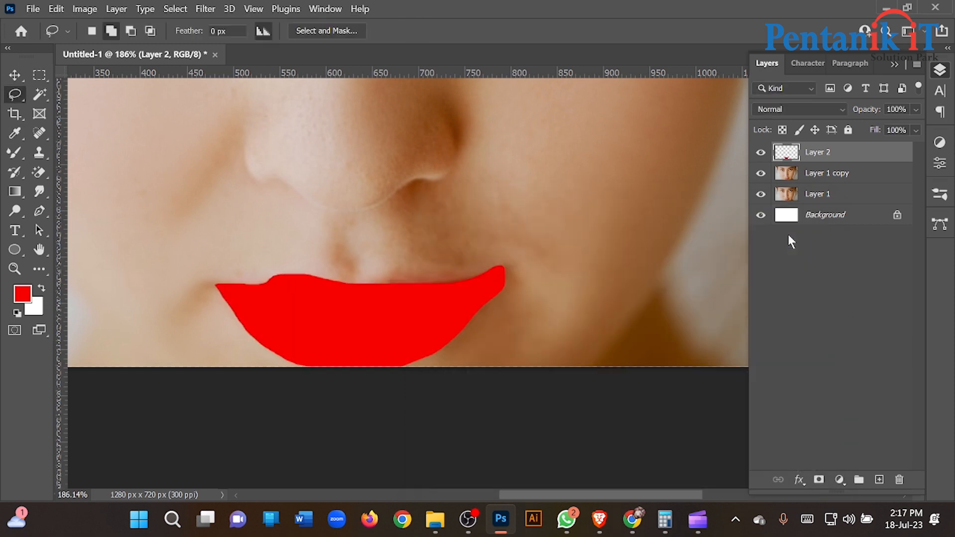
- Set the blend mode of the red lip layer to Multiply
click(14, 75)
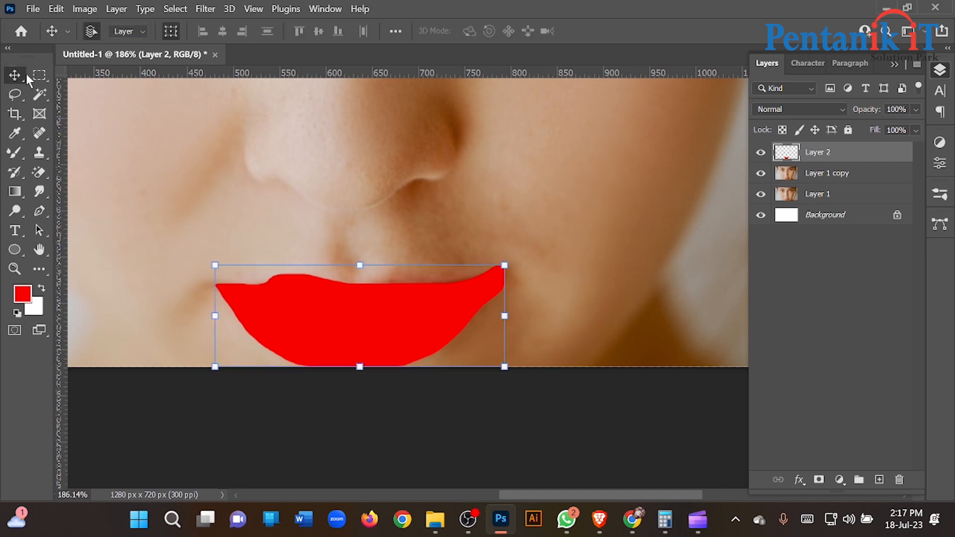
click(827, 109)
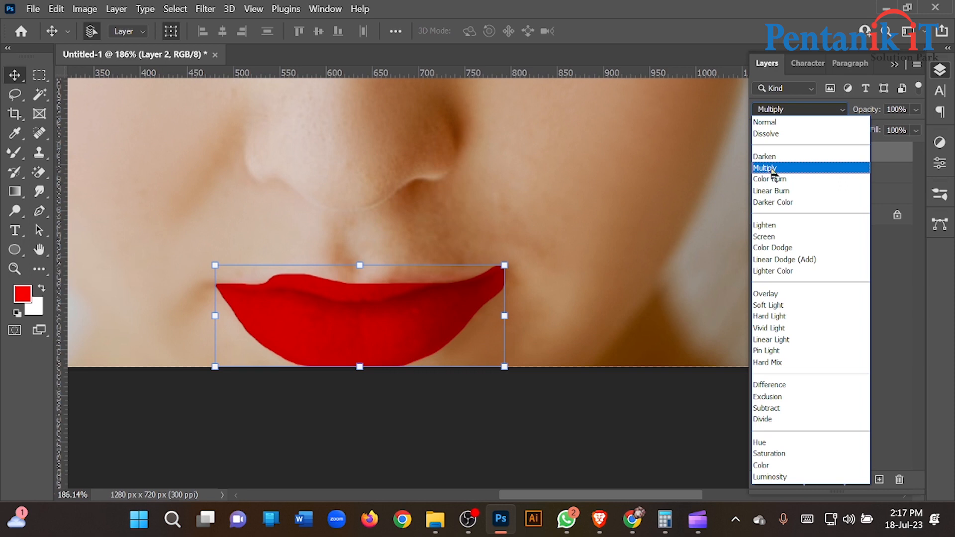
click(773, 169)
- Open the red lip layer's Blending Options and split the Blend If black slider of the underlying layer to 11 / 193
click(798, 482)
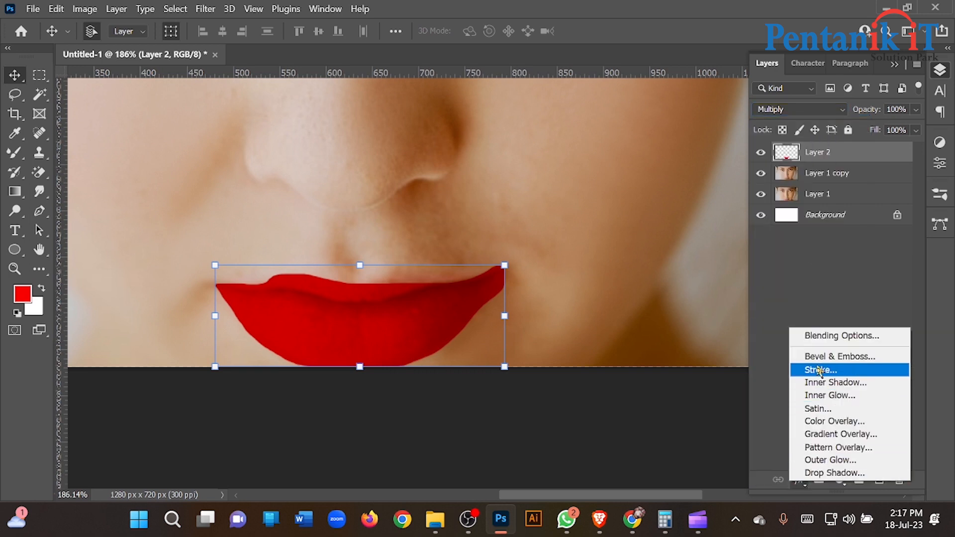
click(814, 335)
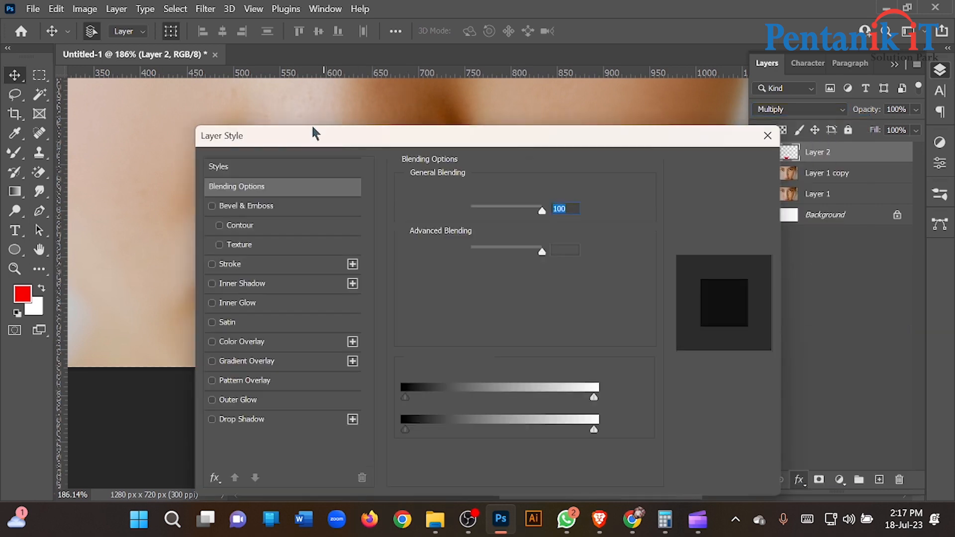
drag(314, 132, 661, 52)
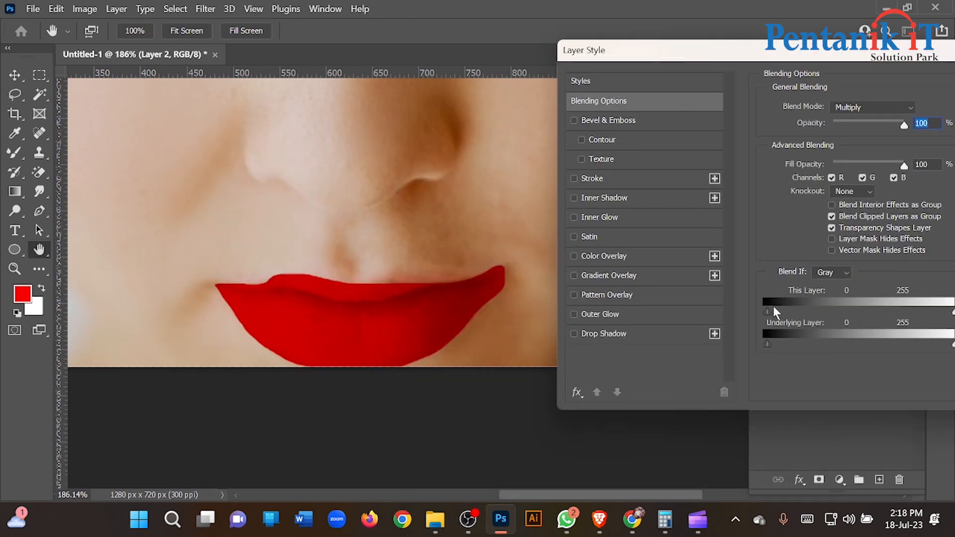
drag(779, 312, 840, 312)
drag(780, 343, 844, 345)
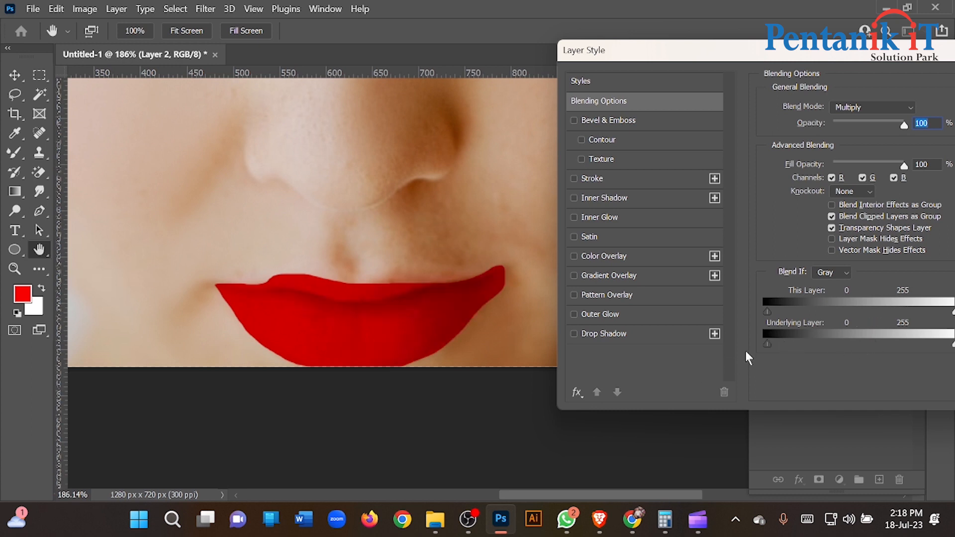
drag(777, 345, 909, 343)
- Move the upper half of the underlying layer's black slider to 240, raise its lower half, and apply the blending options
drag(739, 55, 642, 26)
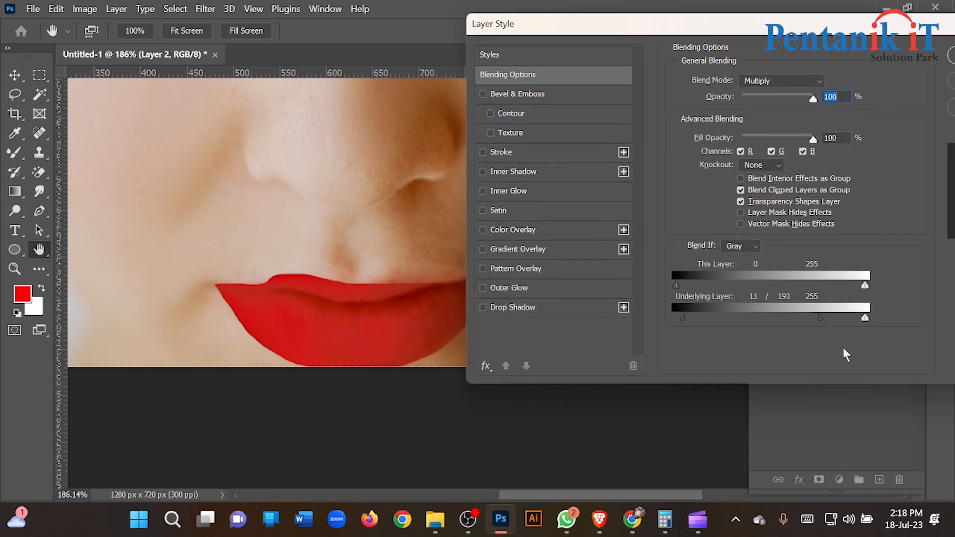
drag(819, 320, 854, 321)
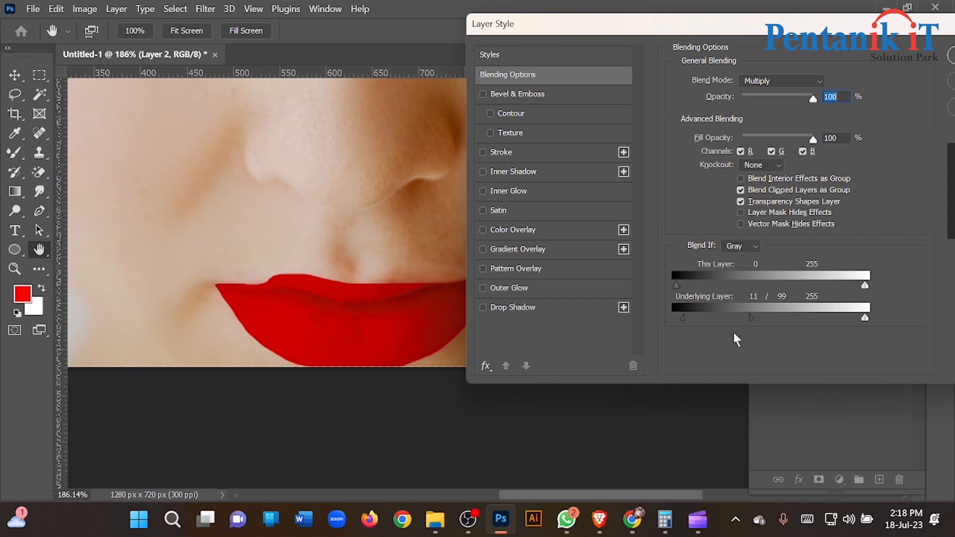
drag(750, 316, 854, 314)
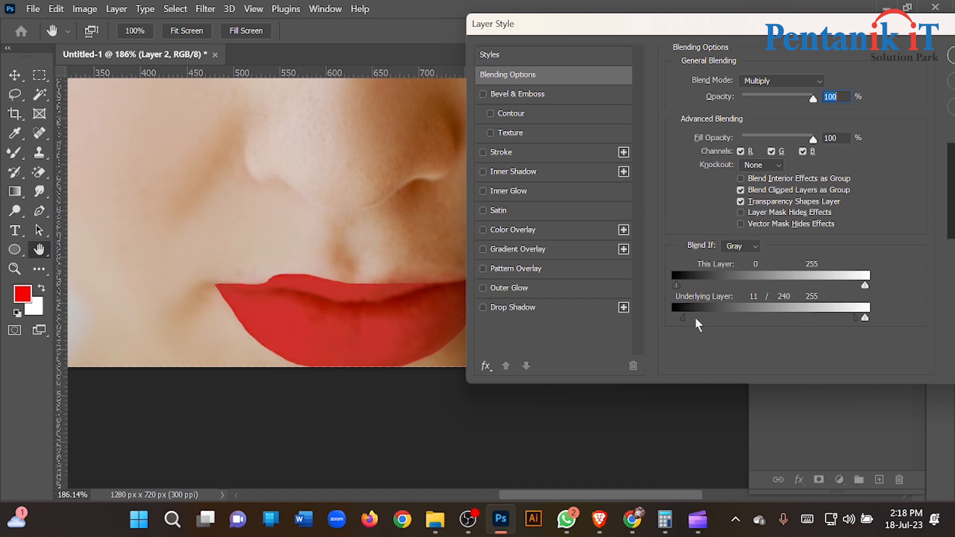
drag(679, 319, 739, 319)
drag(748, 30, 422, 144)
click(650, 170)
scroll(433, 252, down, 10)
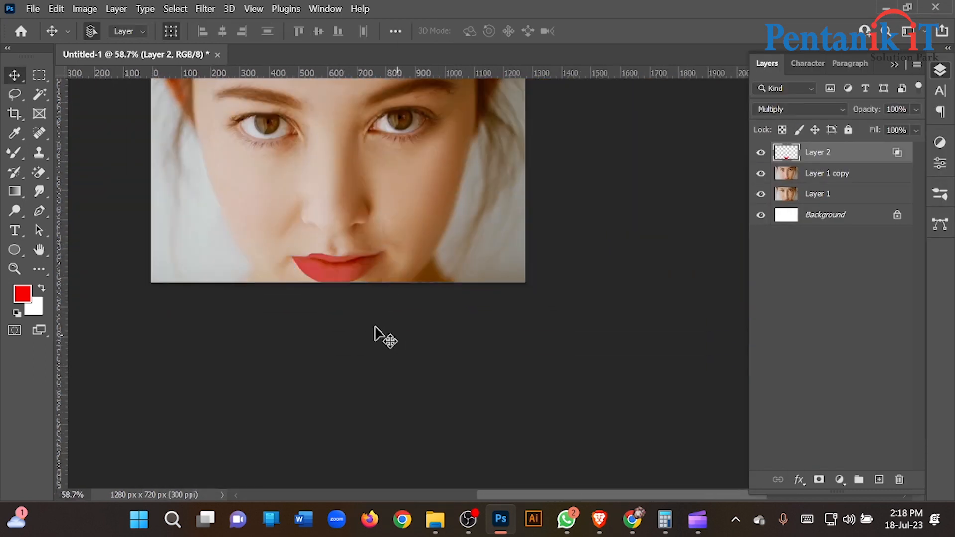
scroll(326, 273, up, 6)
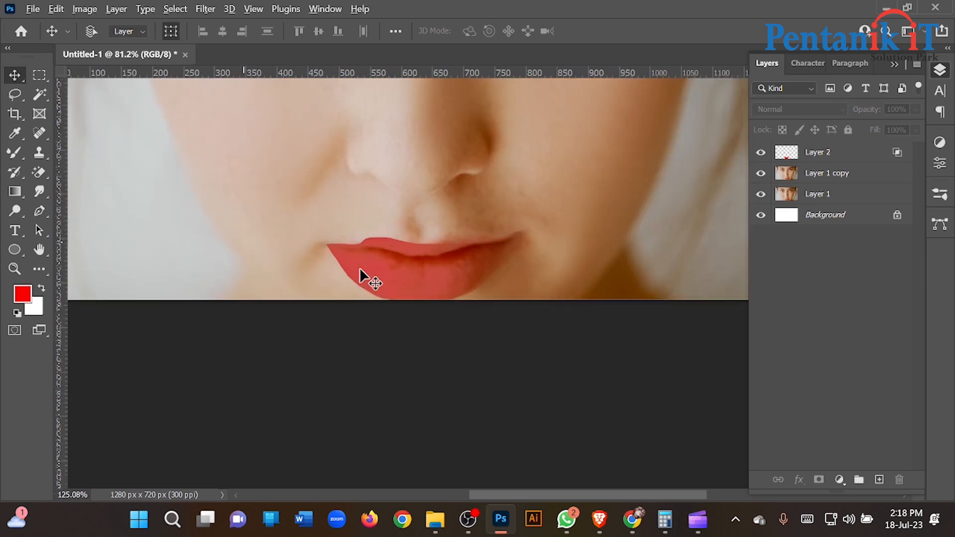
- Try the Normal blend mode on the red lip layer, and undo it along with the Blend If changes
click(398, 277)
click(828, 110)
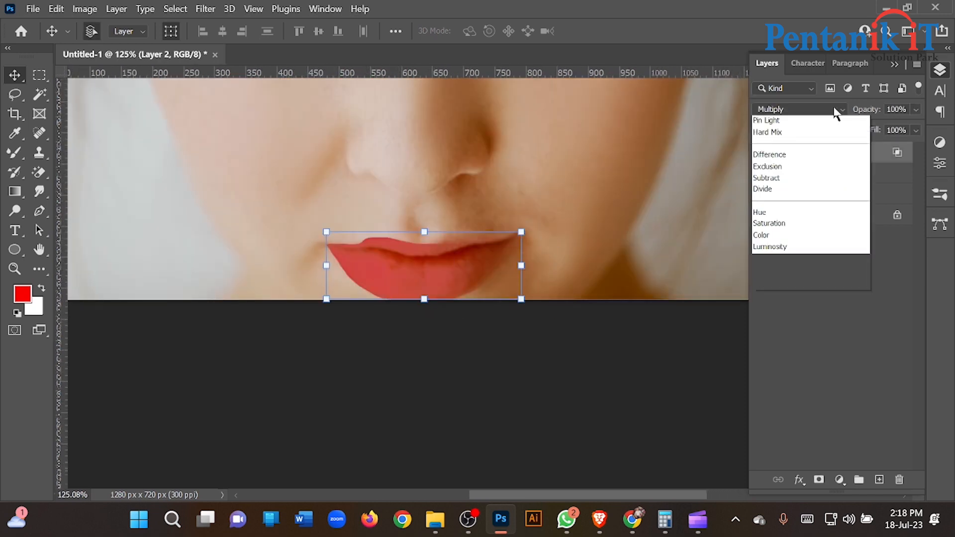
click(807, 124)
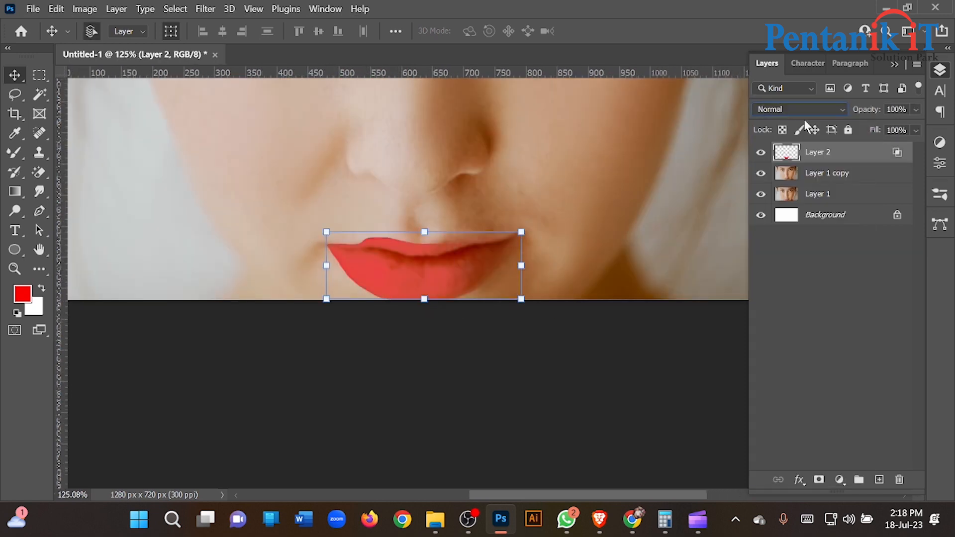
click(572, 405)
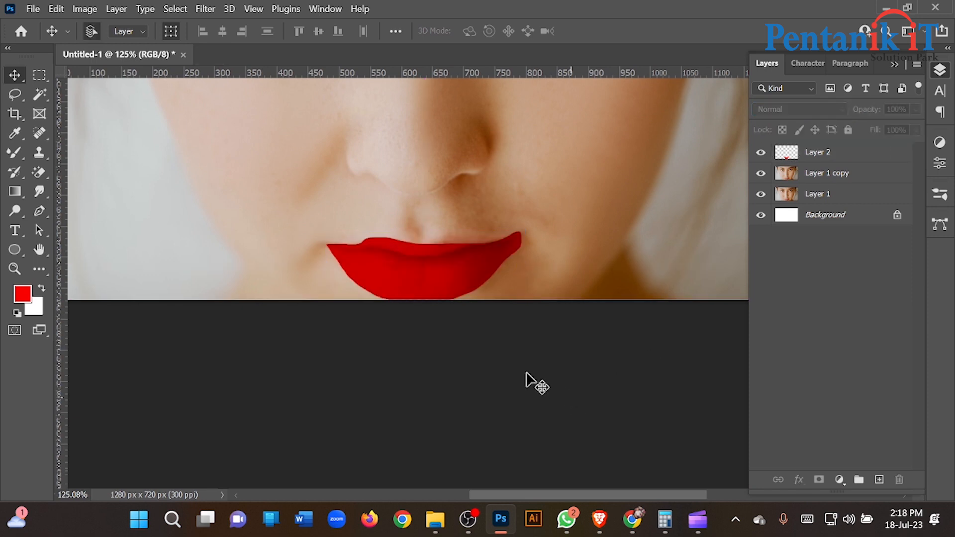
drag(459, 267, 493, 331)
key(ctrl+z)
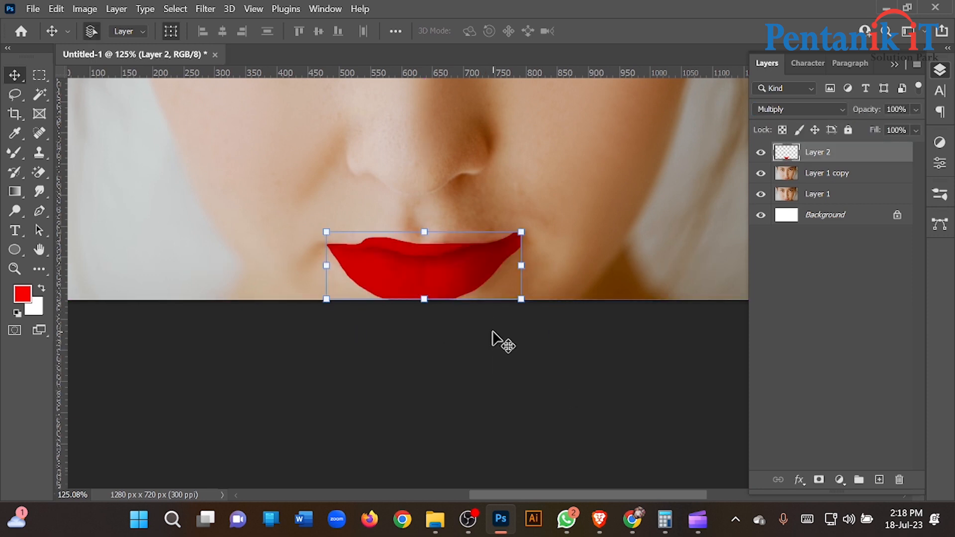
- Lower the red lip layer's opacity to 10% and add a layer mask to it
drag(885, 128, 853, 131)
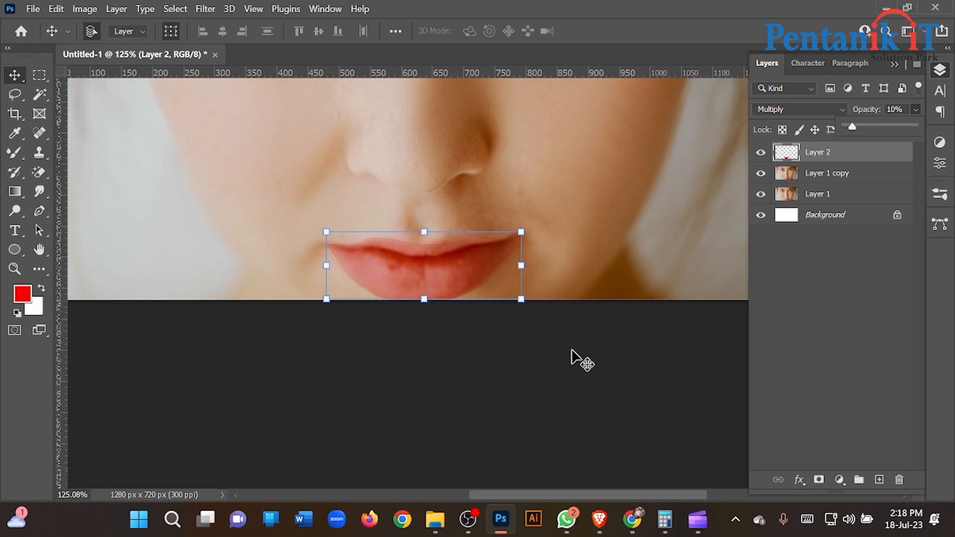
click(819, 480)
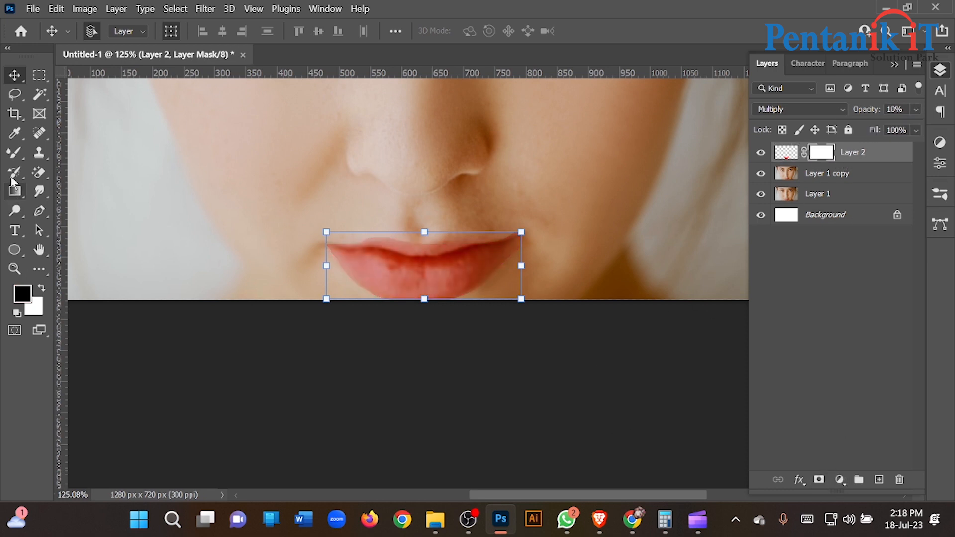
- Paint black with the Brush tool on the lip layer's mask along the upper and lower edges of the lips
click(15, 153)
right_click(18, 154)
click(76, 151)
scroll(404, 226, up, 3)
drag(399, 243, 439, 252)
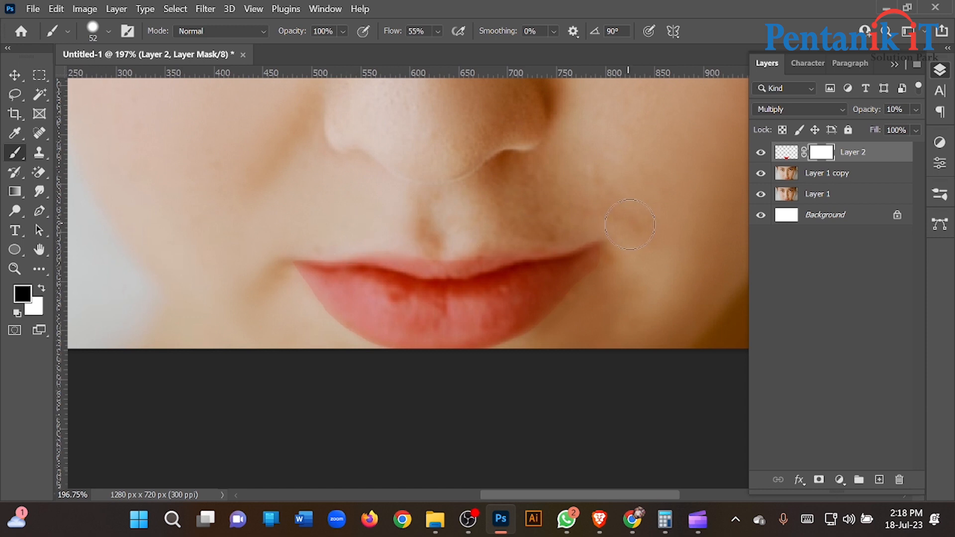
drag(593, 294, 477, 408)
scroll(375, 307, down, 5)
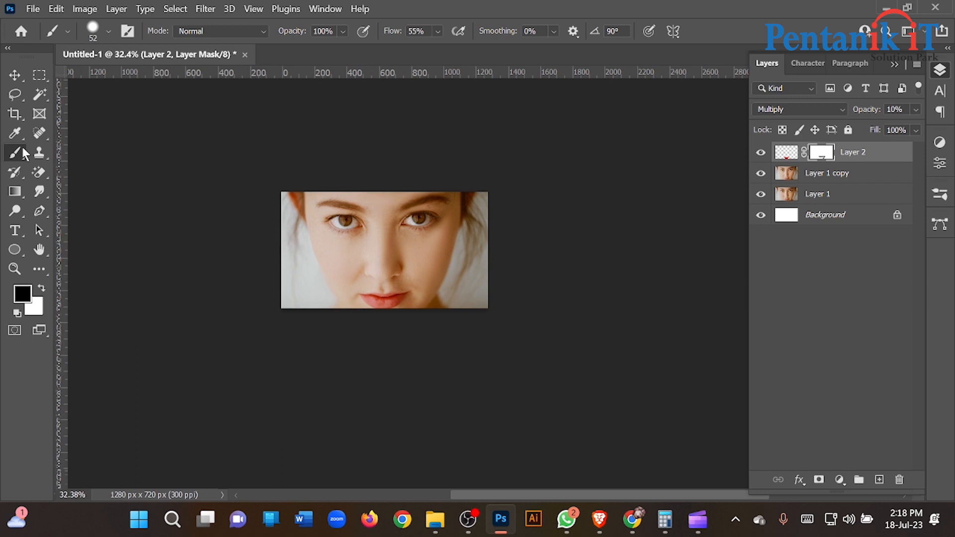
scroll(416, 351, up, 4)
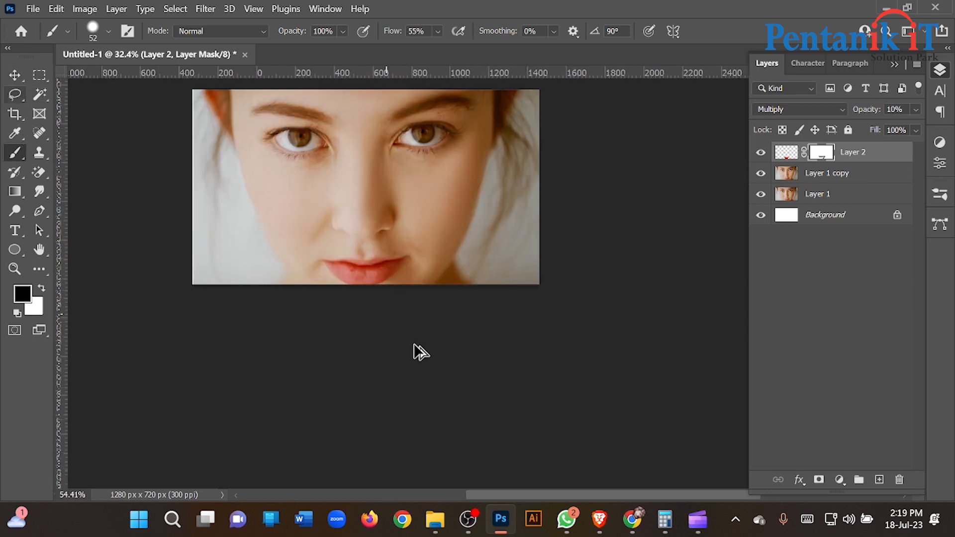
click(23, 76)
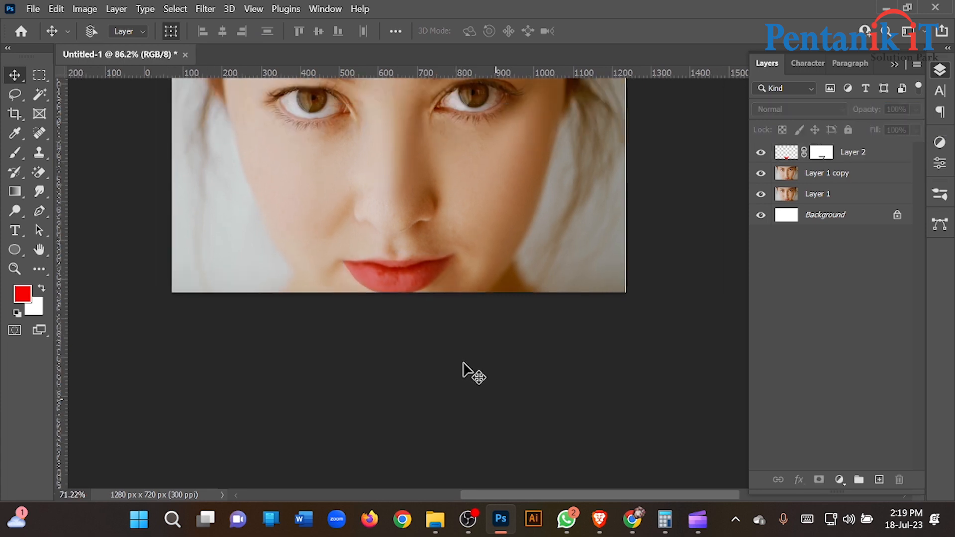
- Select the image-left half of the portrait on Layer 1 copy with a rectangular marquee down the middle of the face
click(786, 178)
click(39, 74)
drag(263, 139, 417, 376)
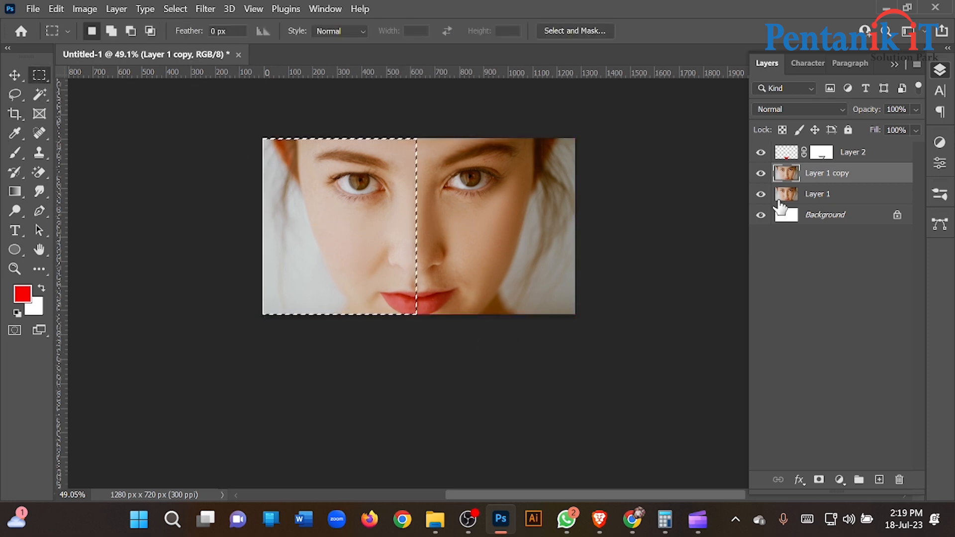
- Merge Layer 2 with Layer 1 copy, then delete the marquee-selected half from the merged layer and deselect
shift+click(787, 154)
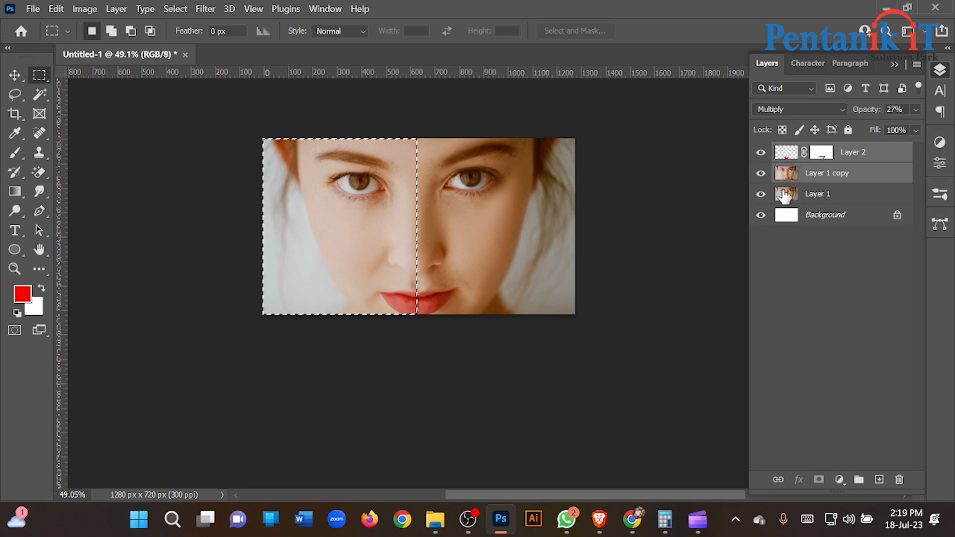
right_click(837, 180)
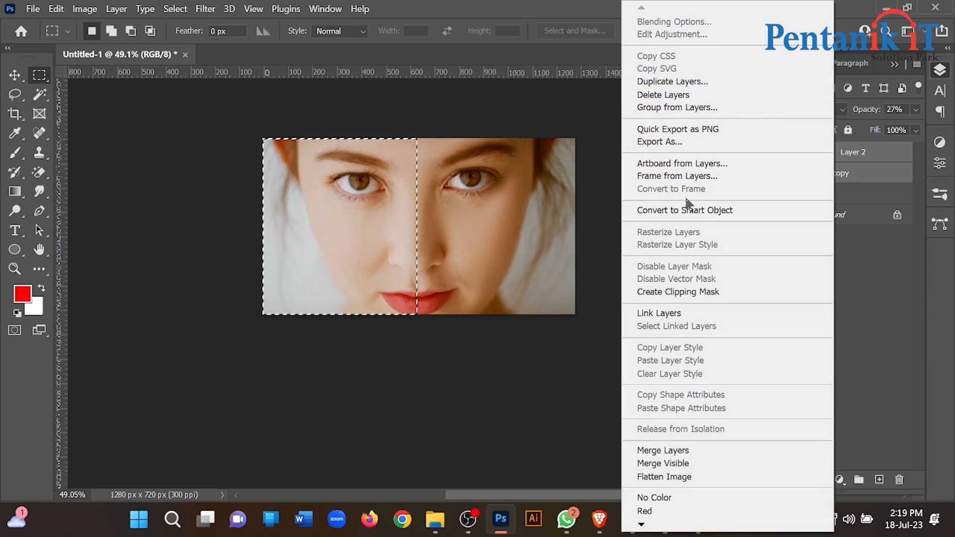
click(677, 449)
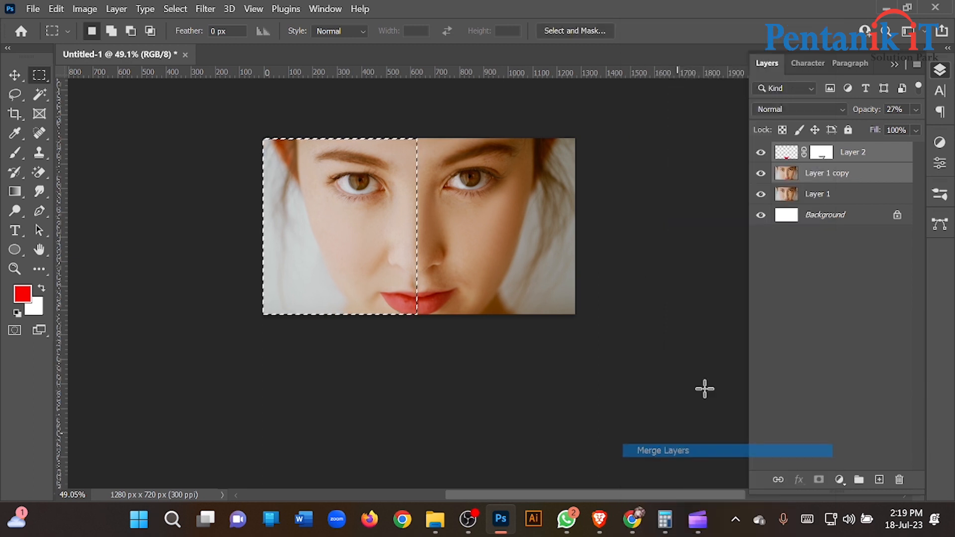
key(Delete)
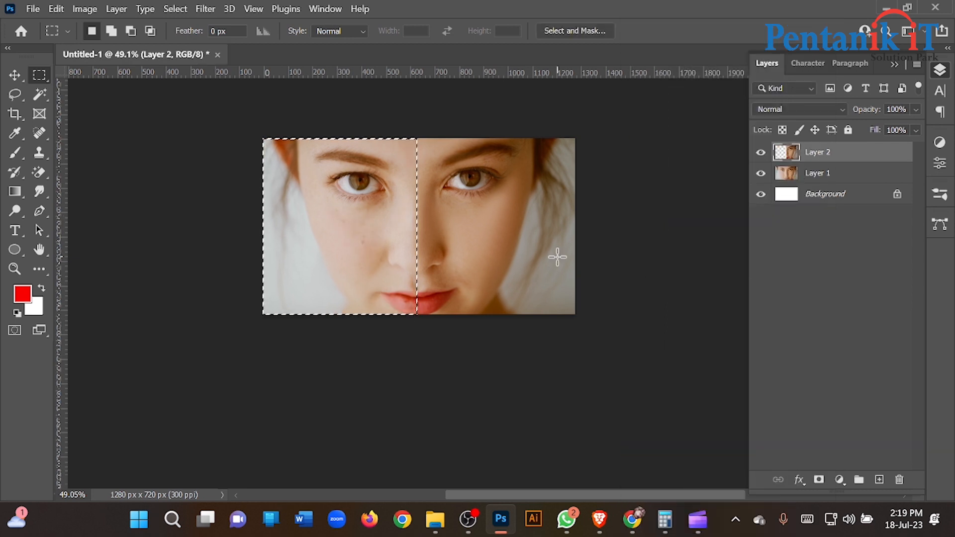
key(ctrl+d)
- Examine the lips and skin across the dividing line to compare the original half with the retouched half
scroll(416, 308, up, 5)
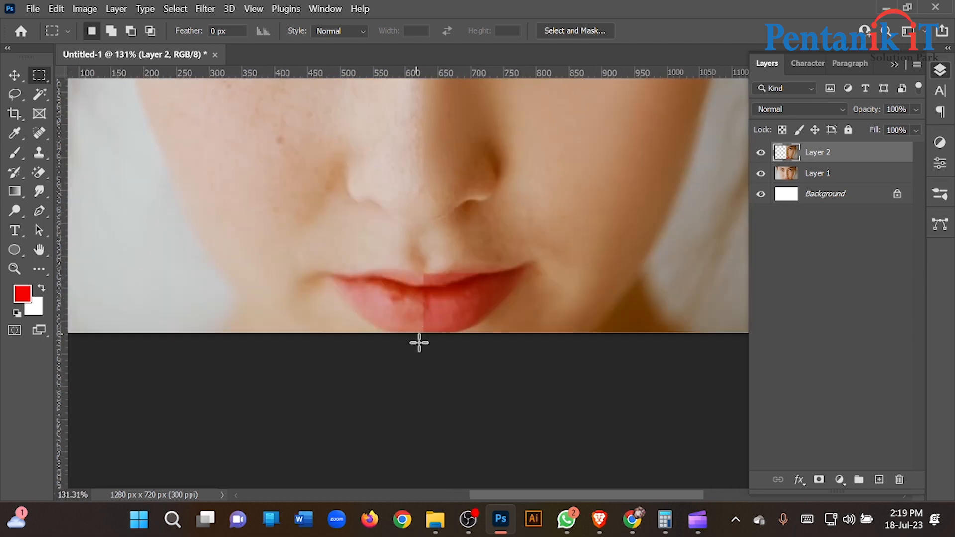
key(v)
scroll(367, 298, down, 2)
ctrl+click(389, 389)
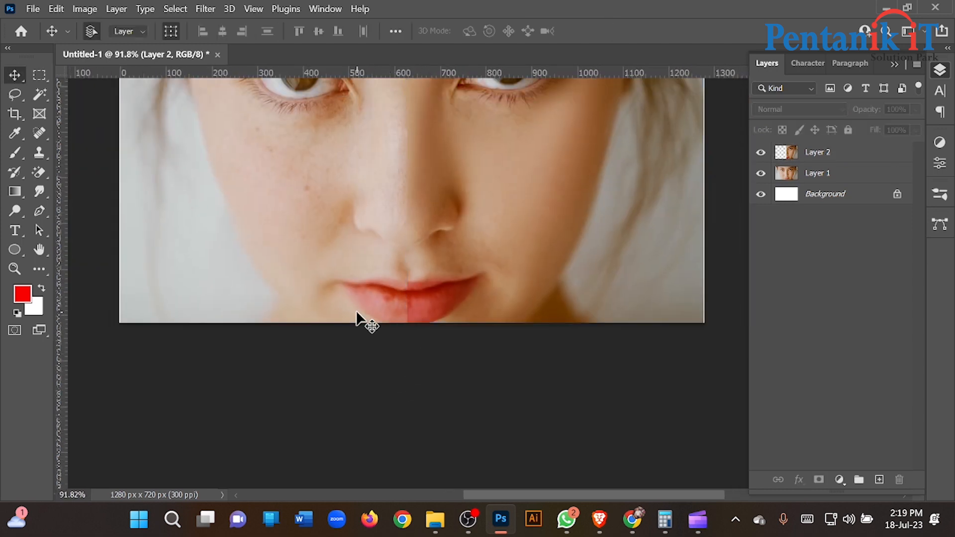
scroll(358, 314, up, 2)
scroll(437, 339, down, 1)
drag(343, 282, 380, 276)
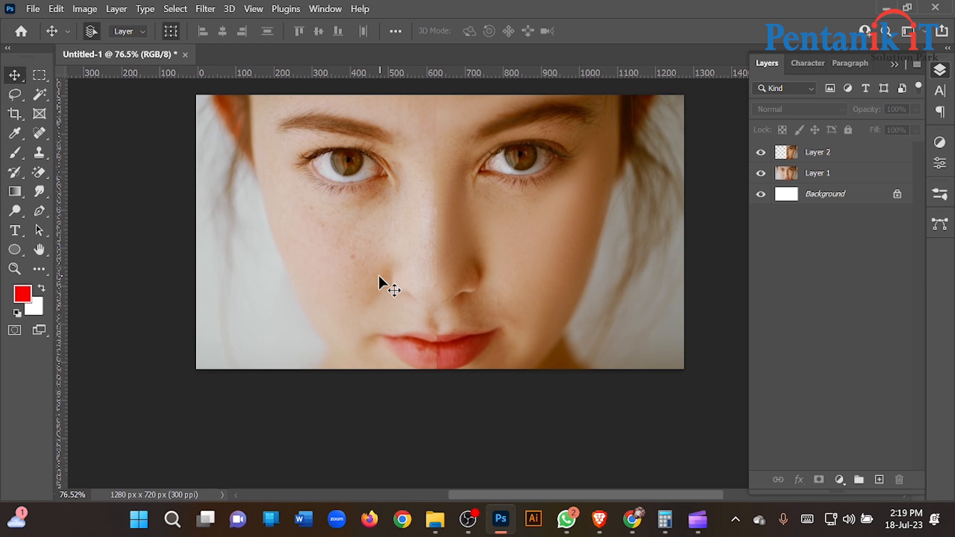
scroll(448, 275, down, 1)
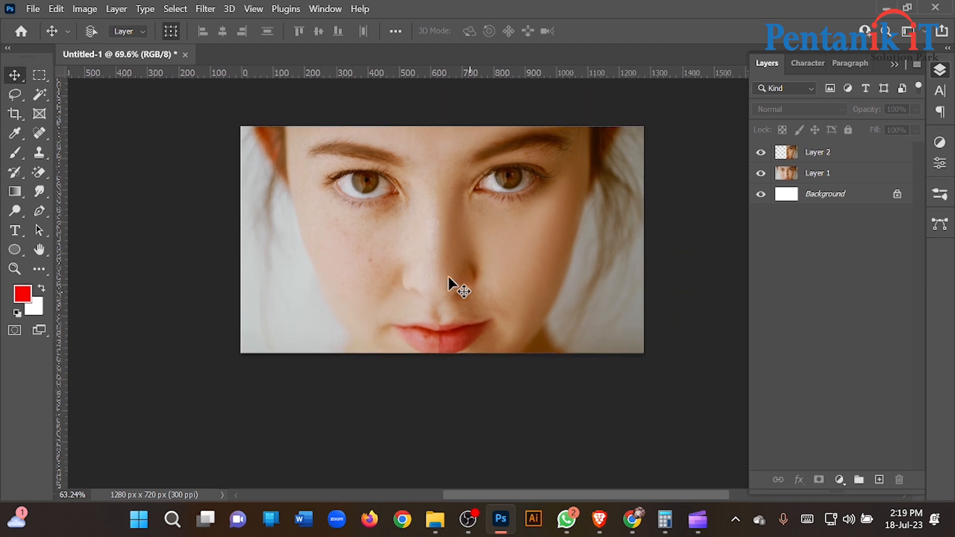